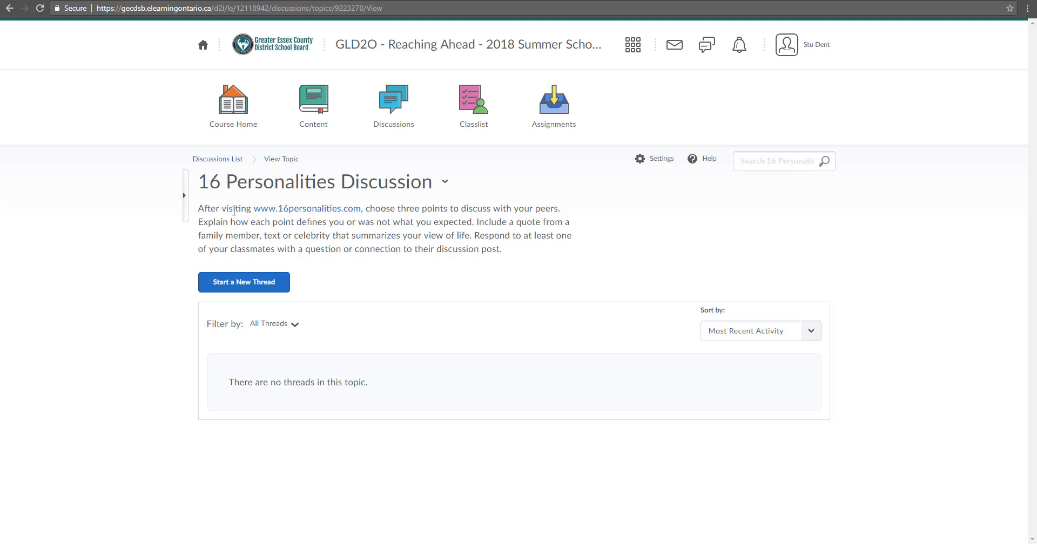
# Start a new thread in the 16 Personalities Discussion topic with the subject "My Personality"
pyautogui.click(244, 282)
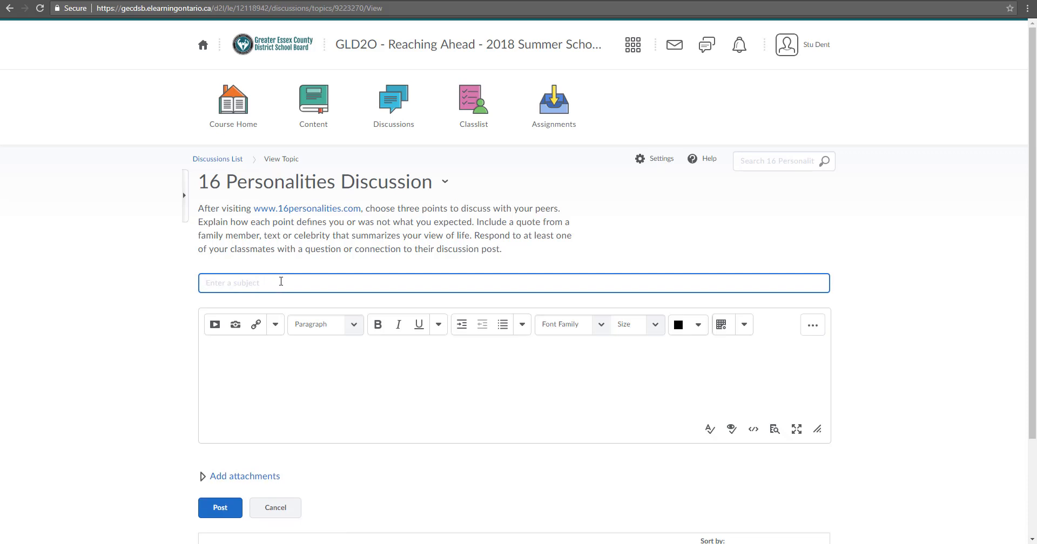
pyautogui.click(287, 384)
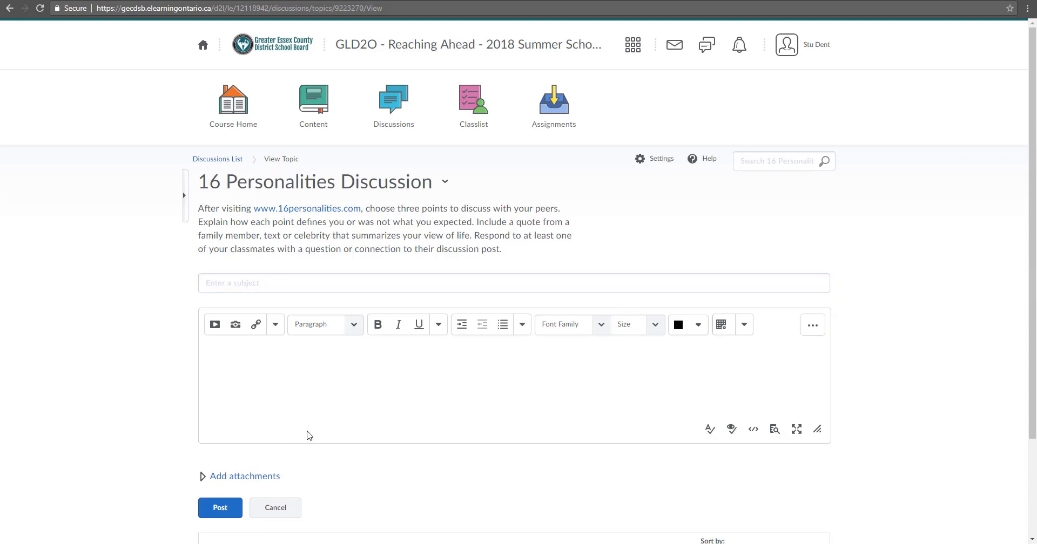
pyautogui.click(278, 287)
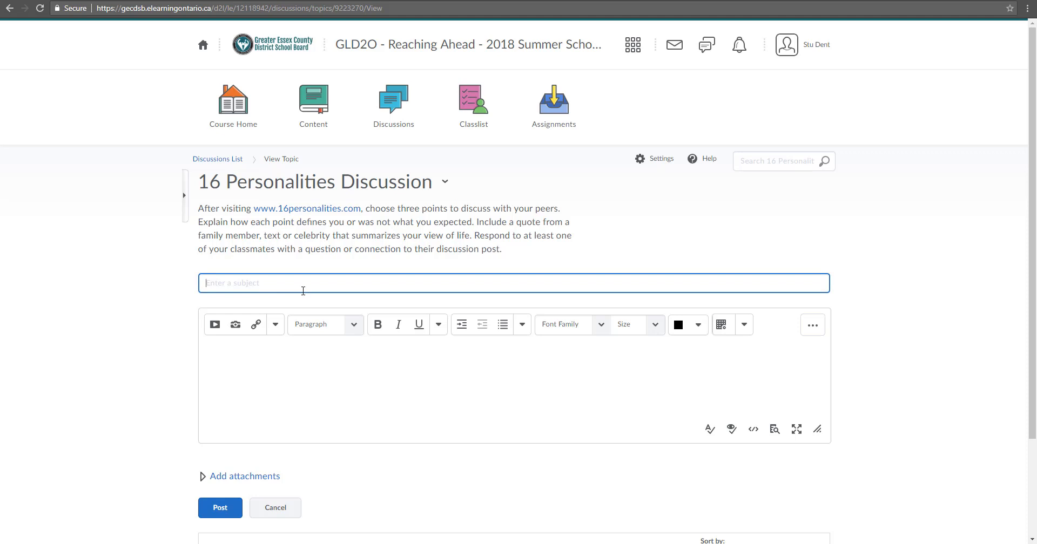
pyautogui.write('My Personality')
# Write the post body as "Hi My name is", the author's title and surname, and "and I have a personality."
pyautogui.click(255, 356)
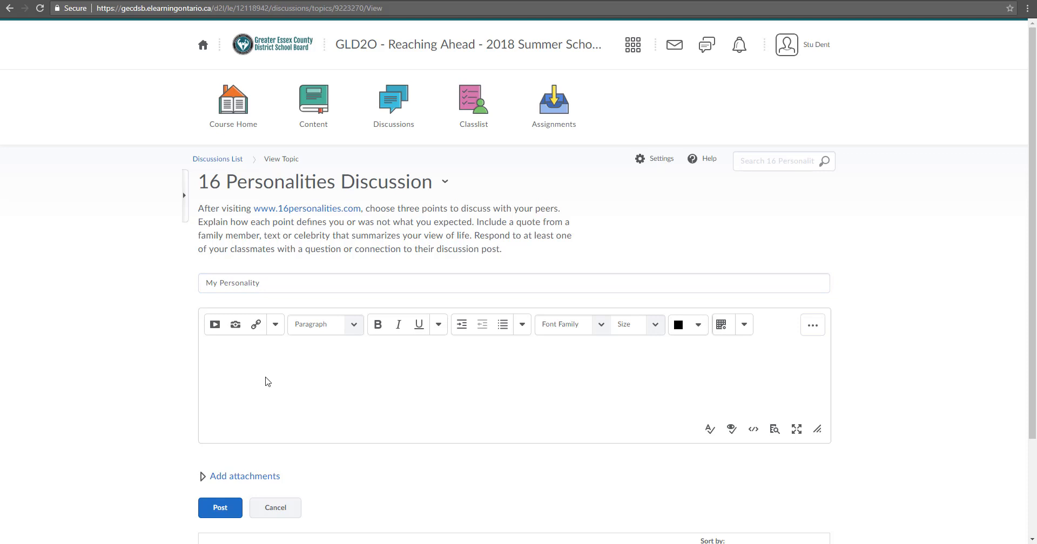
pyautogui.write('M')
pyautogui.press('BackSpace')
pyautogui.write('Hi My name is Mr. Gomes and I have')
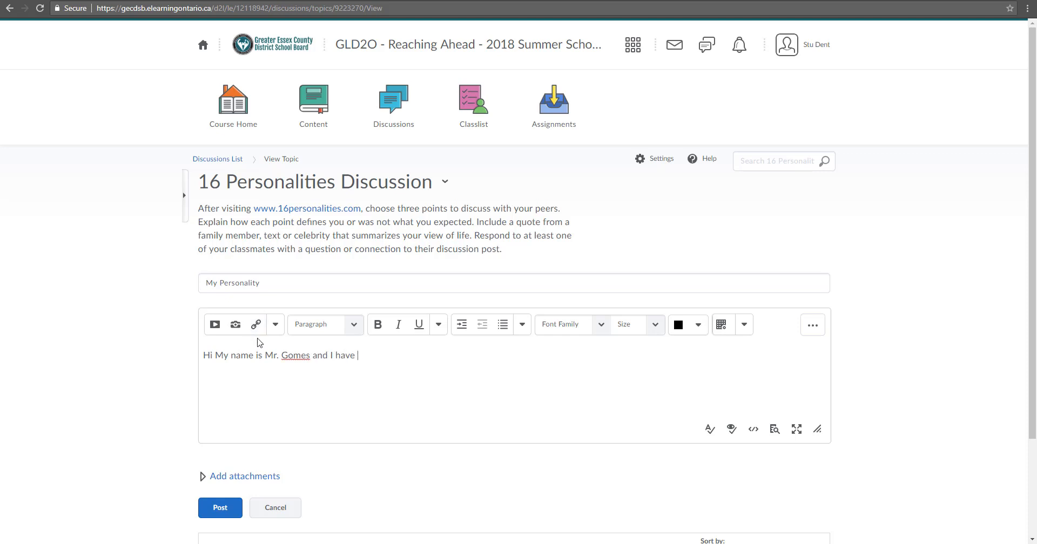
pyautogui.write(' a personality.')
# Bold the message from the author's name to the end of the sentence and italicize "personality."
pyautogui.moveTo(436, 354); pyautogui.dragTo(265, 355)
pyautogui.click(379, 325)
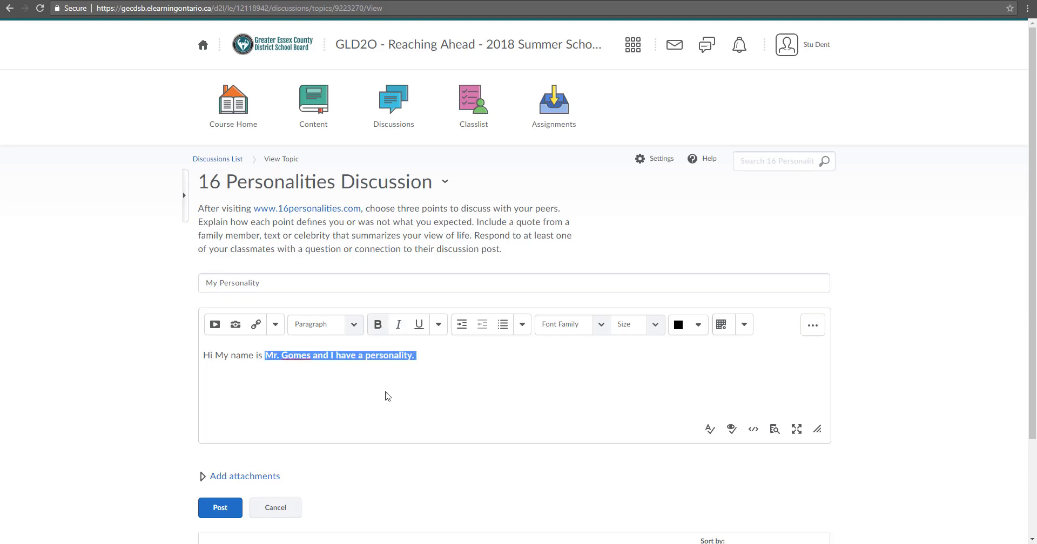
pyautogui.click(421, 355)
pyautogui.moveTo(428, 367); pyautogui.dragTo(365, 356)
pyautogui.click(398, 324)
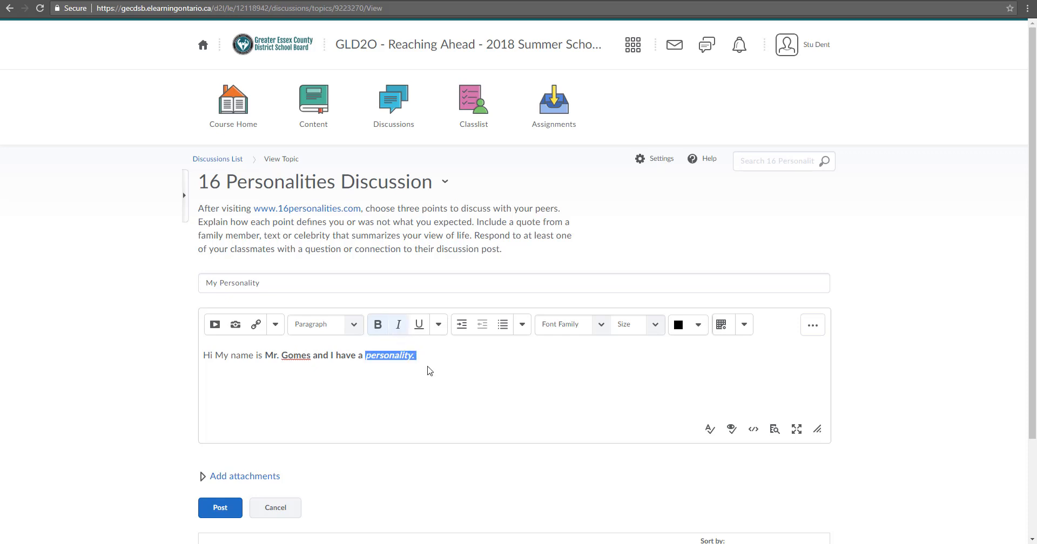
pyautogui.click(426, 362)
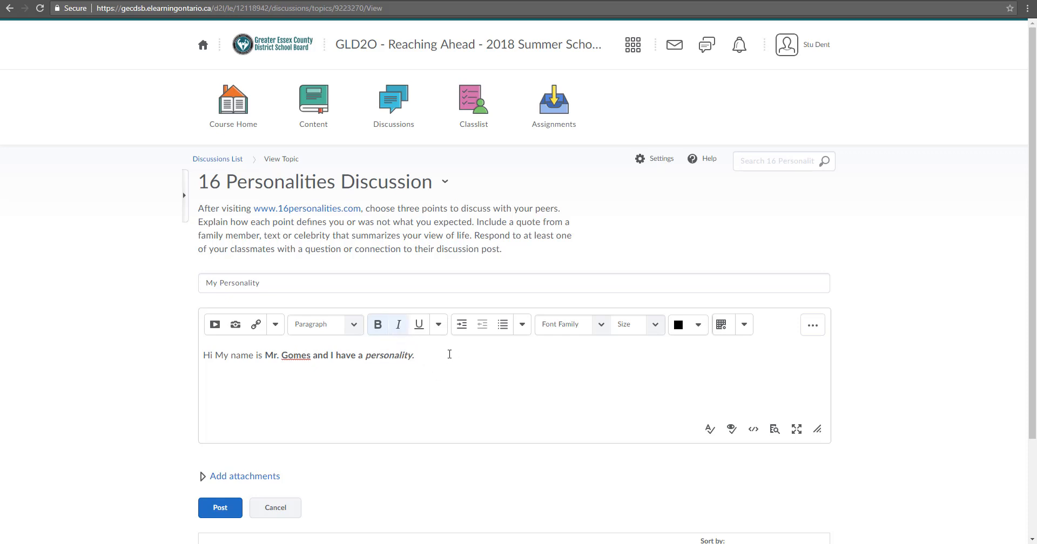
# Change the text colour of "personality." to the bright blue swatch
pyautogui.moveTo(389, 359); pyautogui.dragTo(365, 357)
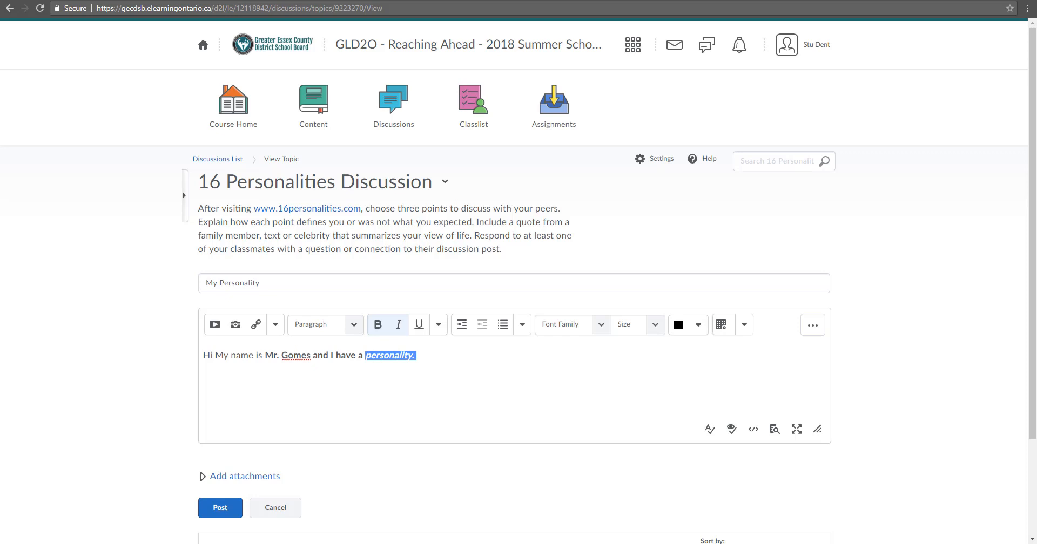
pyautogui.click(698, 325)
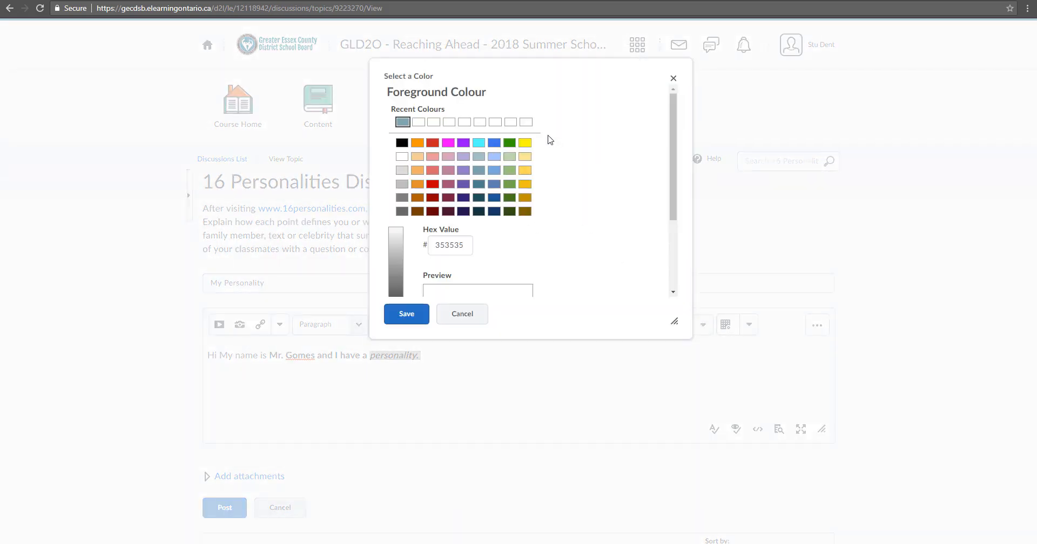
pyautogui.click(494, 145)
pyautogui.click(410, 313)
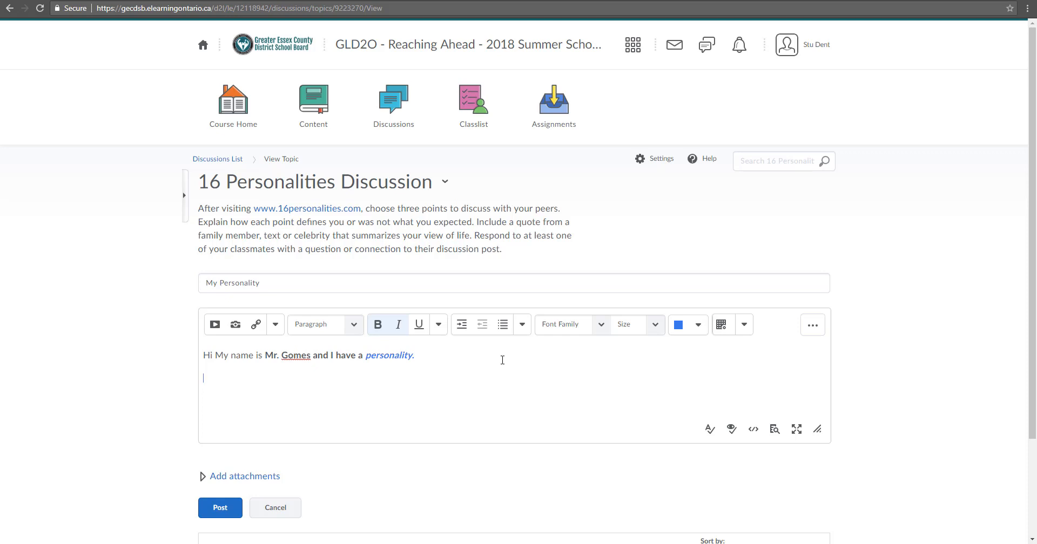
# Attach the 18_Challenges_for_2018 eBook PDF from the computer's Desktop to the post
pyautogui.click(235, 477)
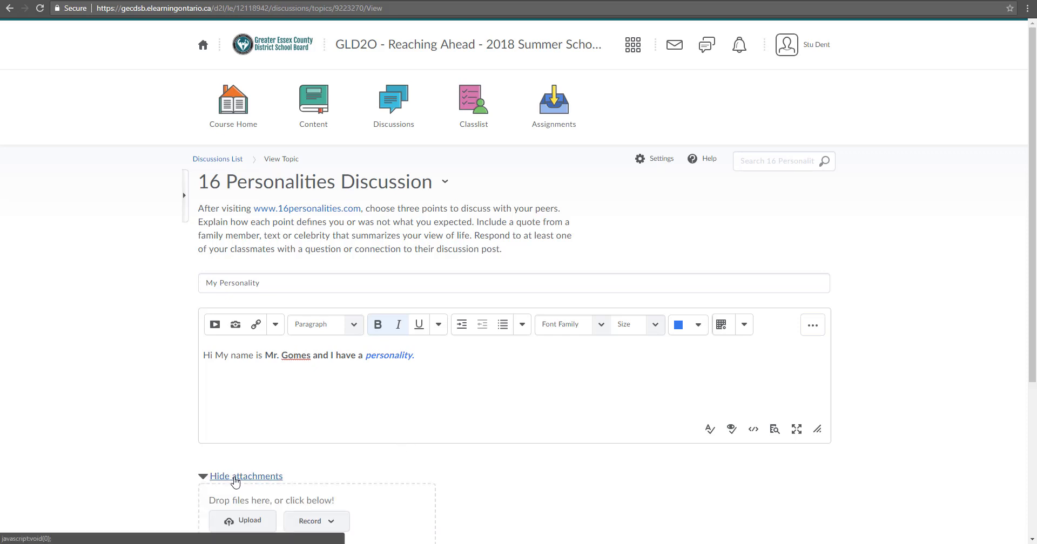
pyautogui.scroll(-1, 231, 359)
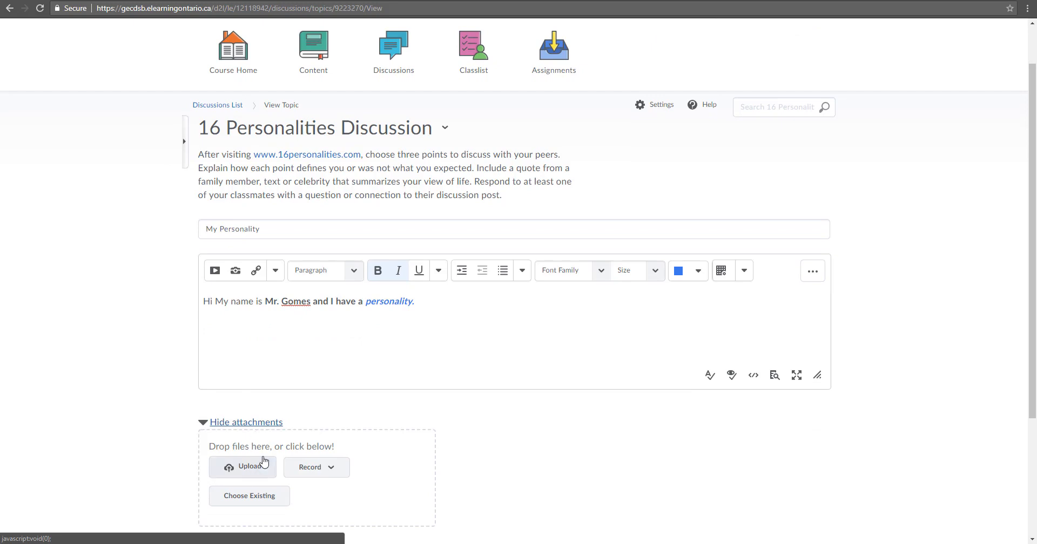
pyautogui.click(238, 469)
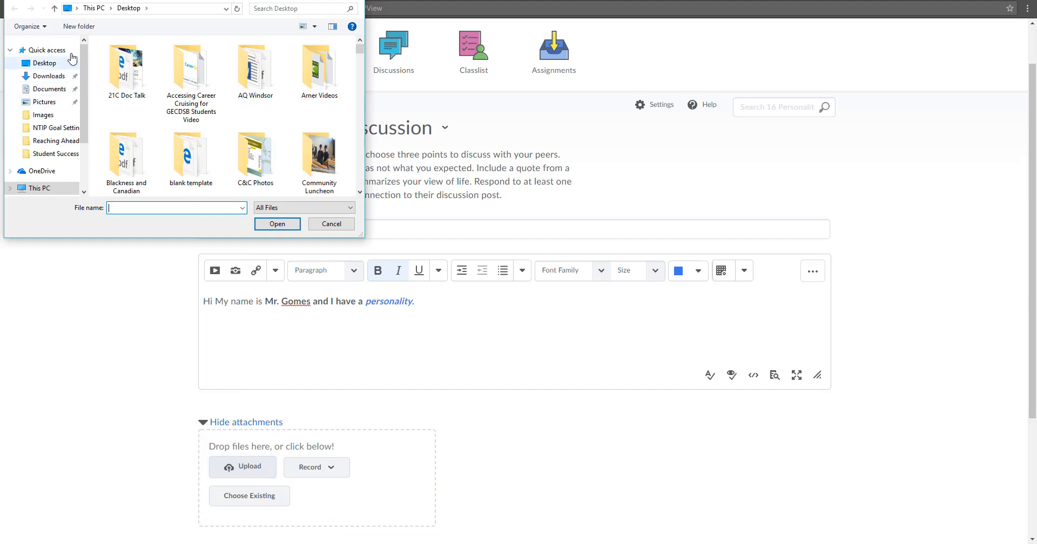
pyautogui.click(46, 63)
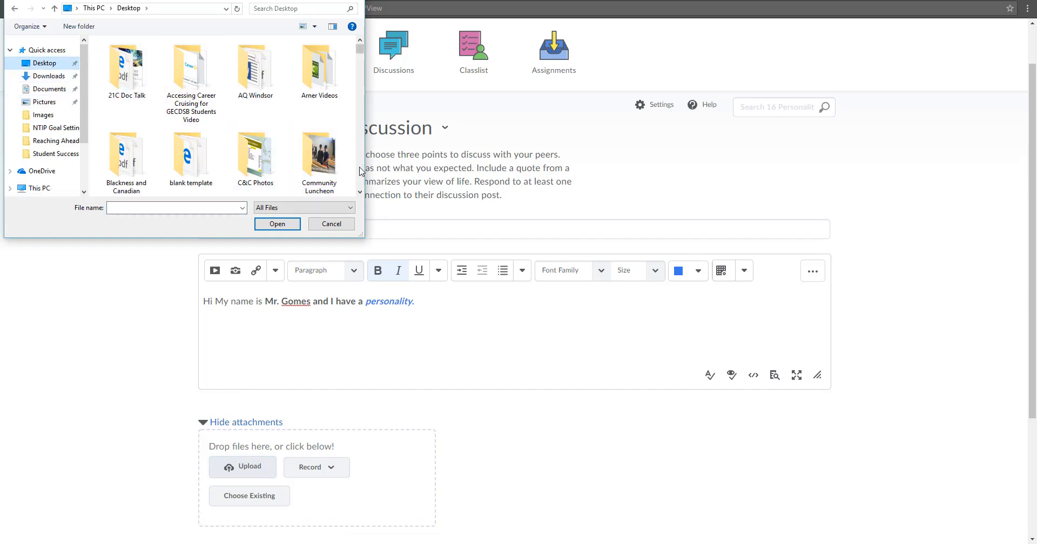
pyautogui.scroll(-10, 361, 172)
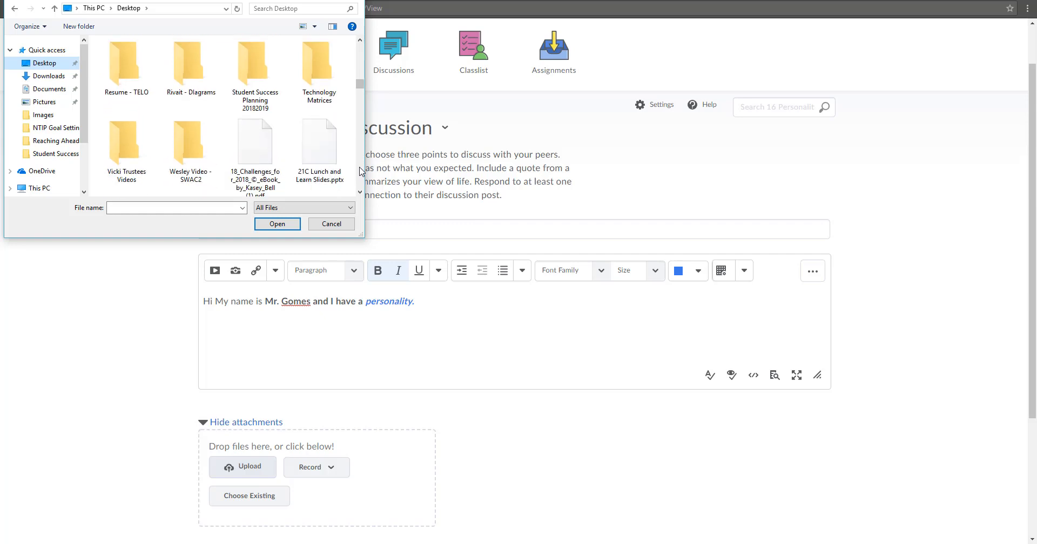
pyautogui.doubleClick(252, 155)
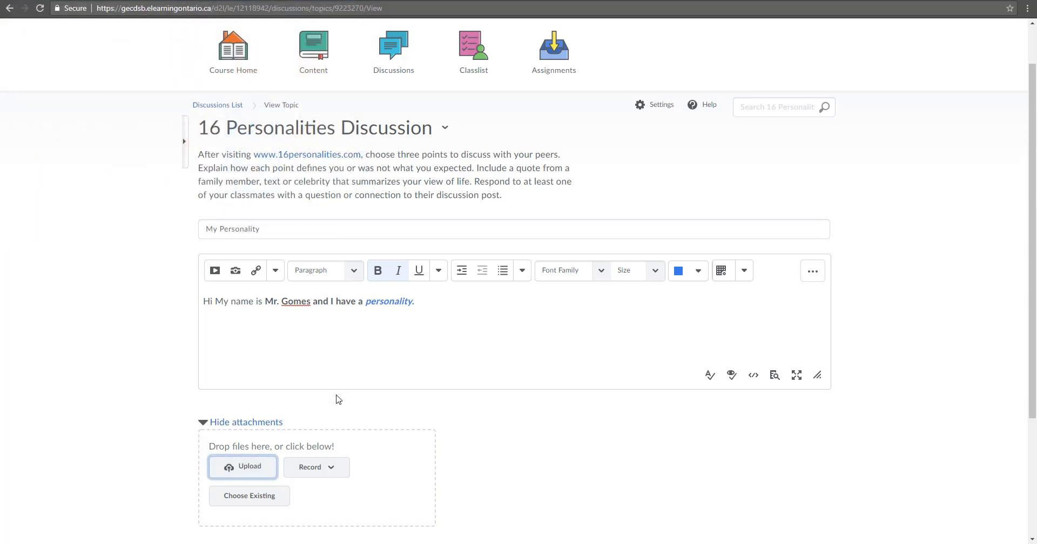
pyautogui.scroll(-2, 432, 464)
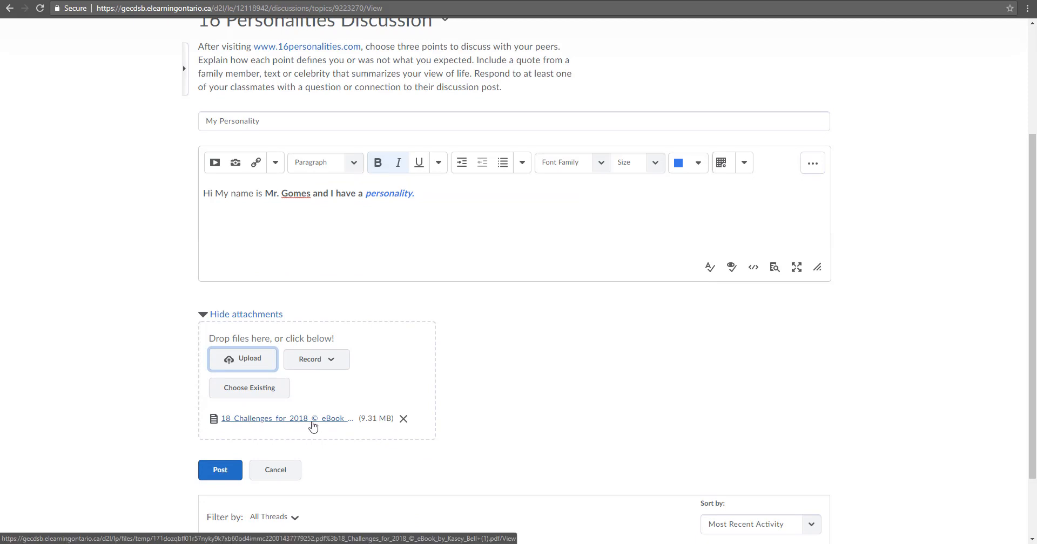
# Upload the image 2-elearning-production-quality-standards.jpeg from the Desktop's Images folder for insertion on the line below the sentence
pyautogui.scroll(2, 316, 425)
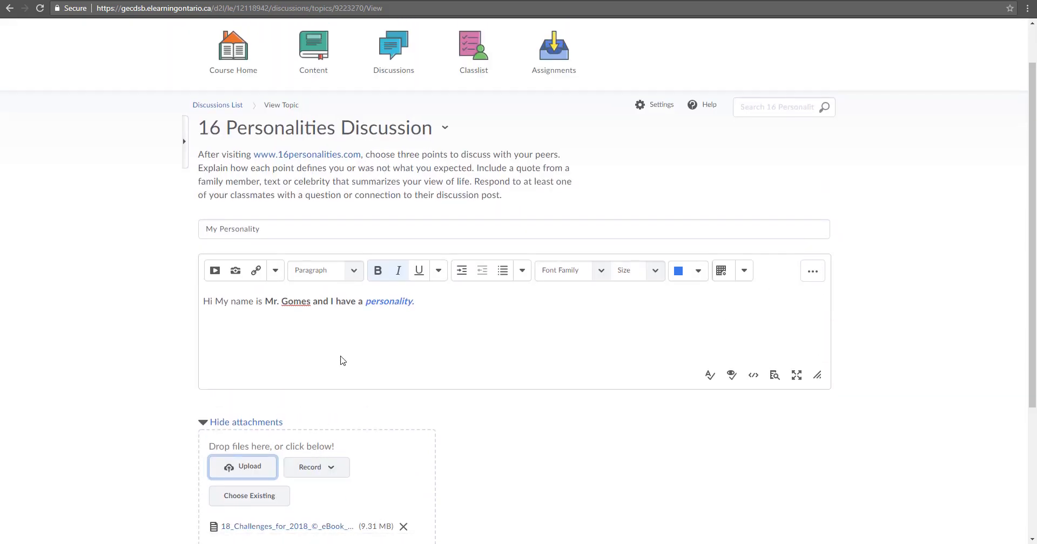
pyautogui.click(427, 310)
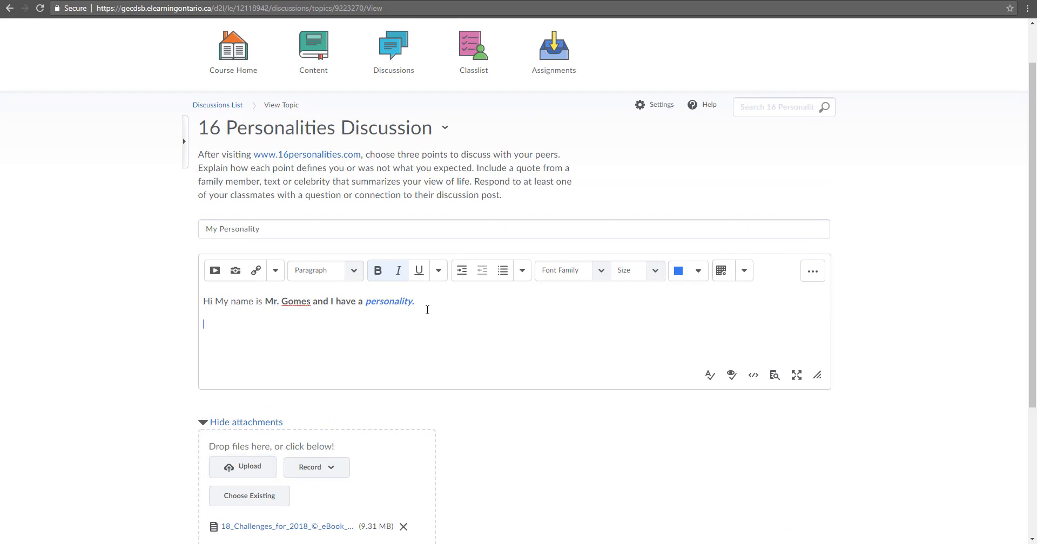
pyautogui.click(236, 273)
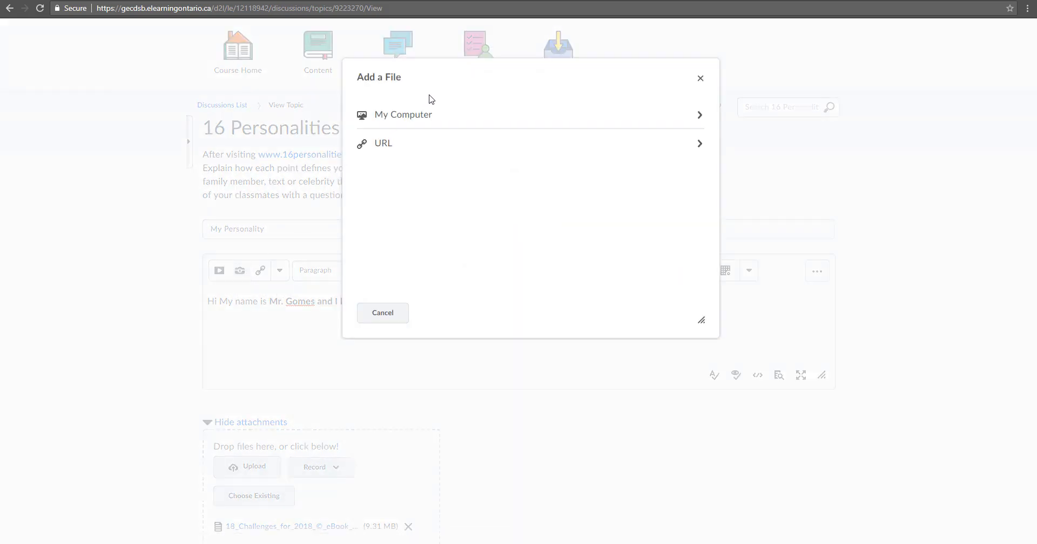
pyautogui.click(411, 120)
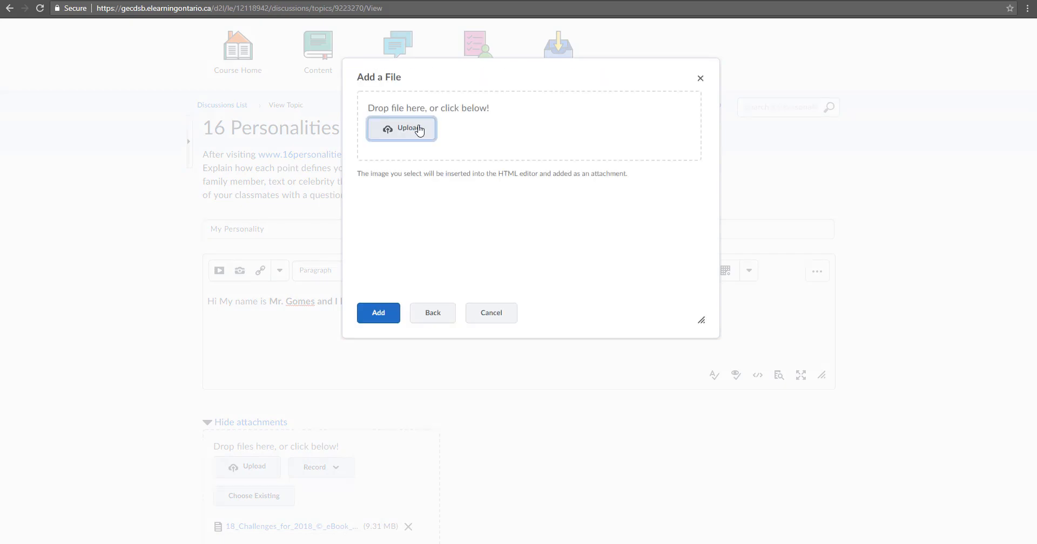
pyautogui.click(419, 129)
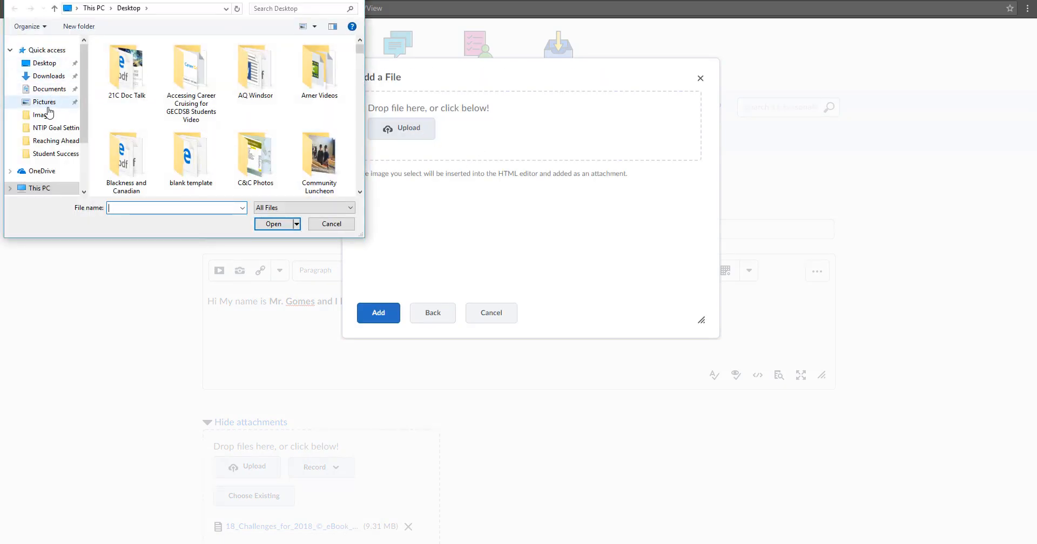
pyautogui.click(48, 114)
pyautogui.click(244, 140)
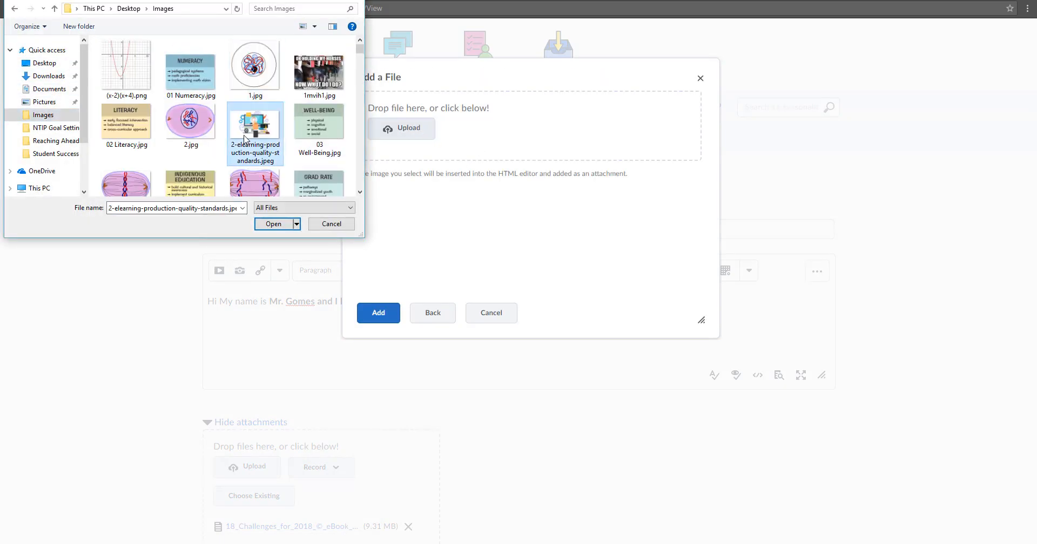
pyautogui.doubleClick(245, 139)
# Add the uploaded image to the post body and mark it as decorative instead of giving alternative text
pyautogui.click(378, 313)
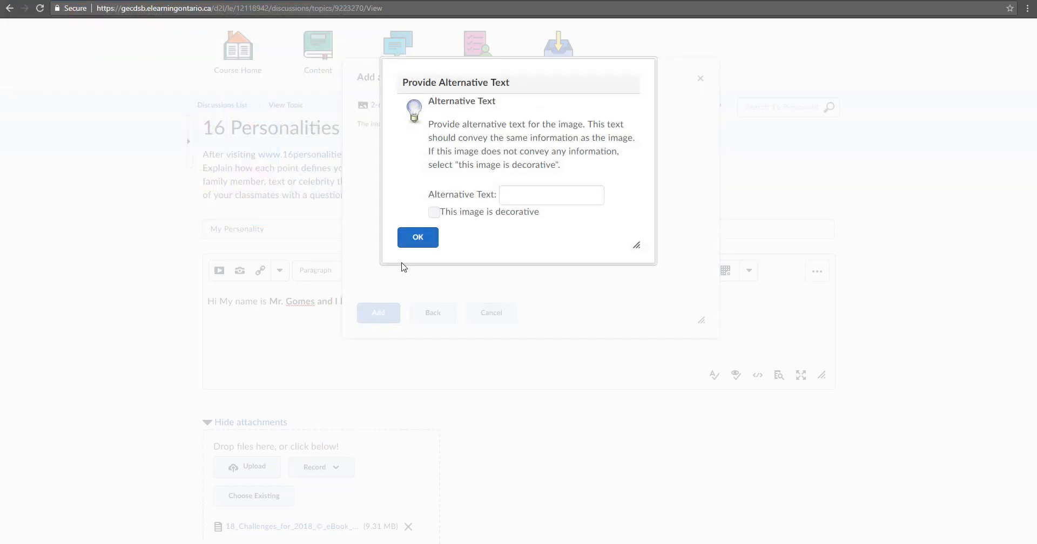
pyautogui.click(435, 212)
pyautogui.click(434, 212)
pyautogui.click(434, 213)
pyautogui.click(417, 236)
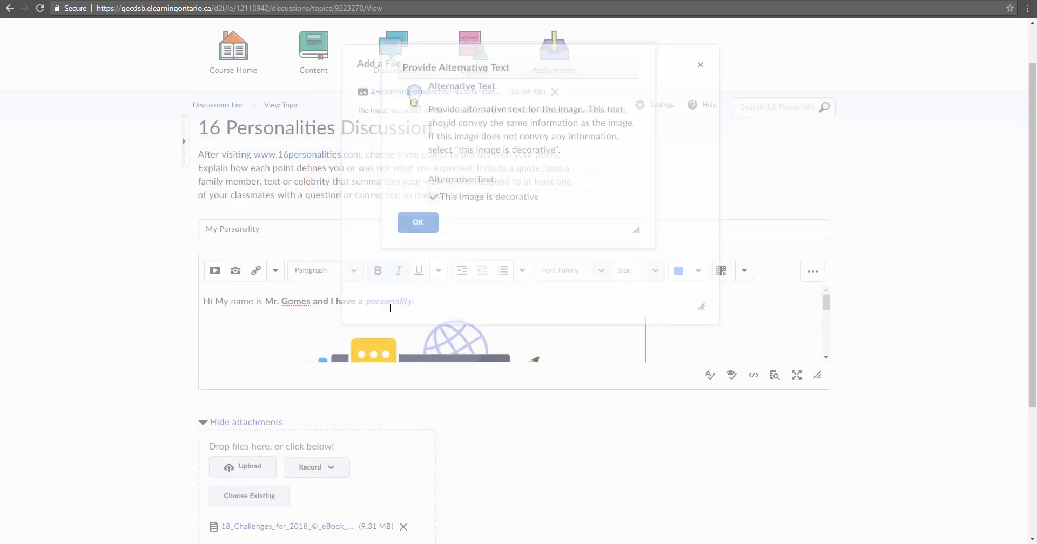
# Start a webcam Video Note on the line below the image in the post body, allowing microphone and camera access
pyautogui.scroll(-5, 486, 330)
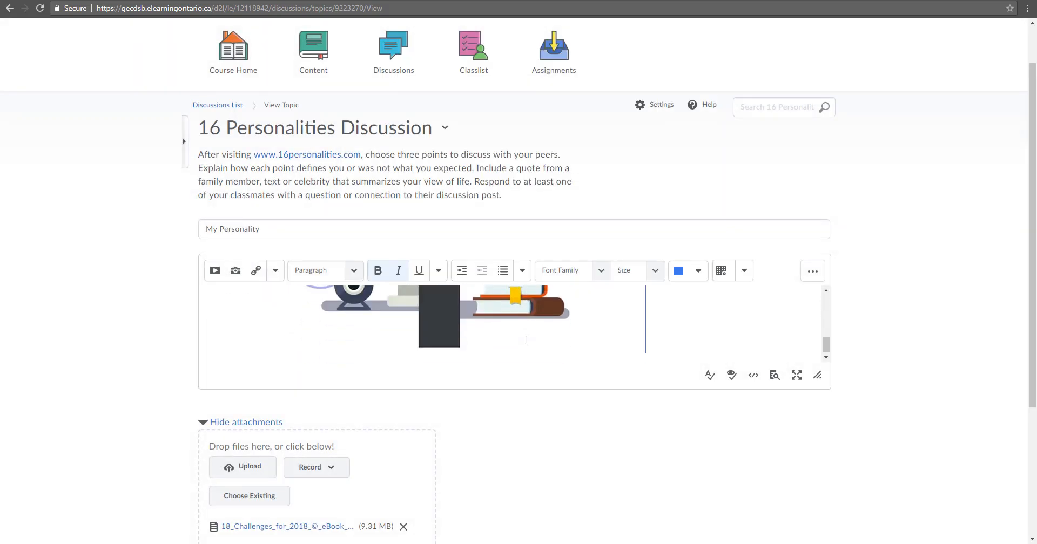
pyautogui.scroll(5, 526, 340)
pyautogui.scroll(-5, 525, 340)
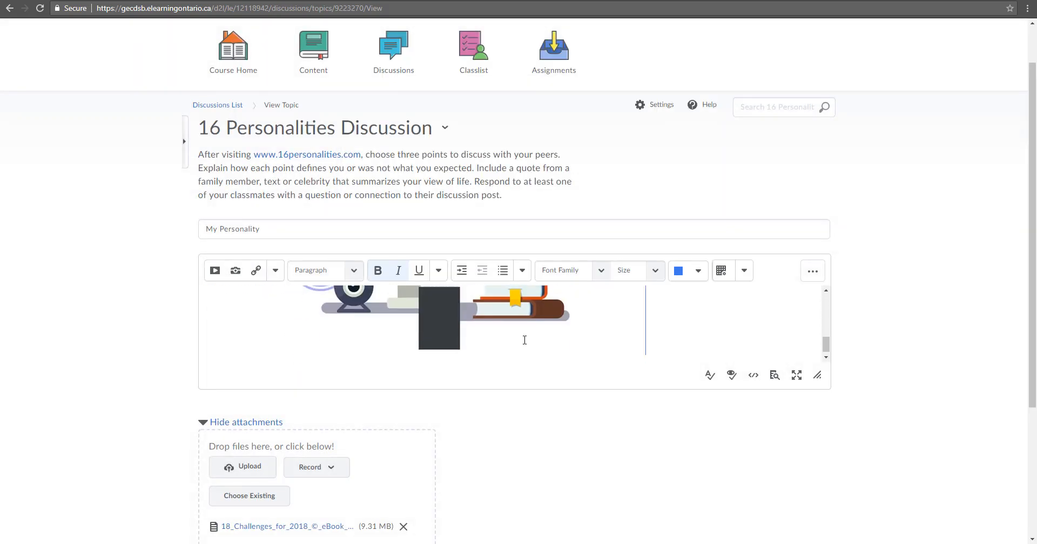
pyautogui.scroll(-1, 517, 326)
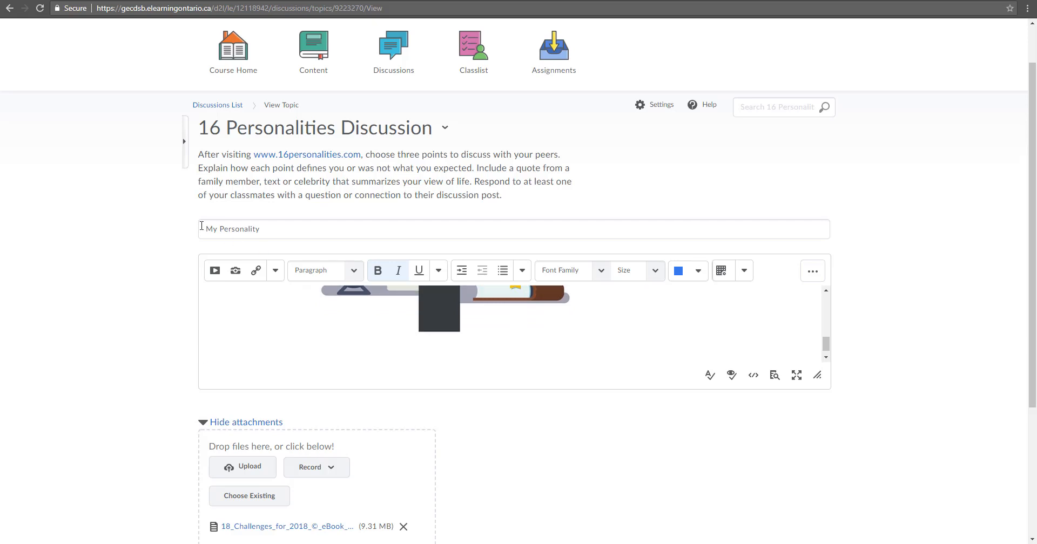
pyautogui.click(214, 277)
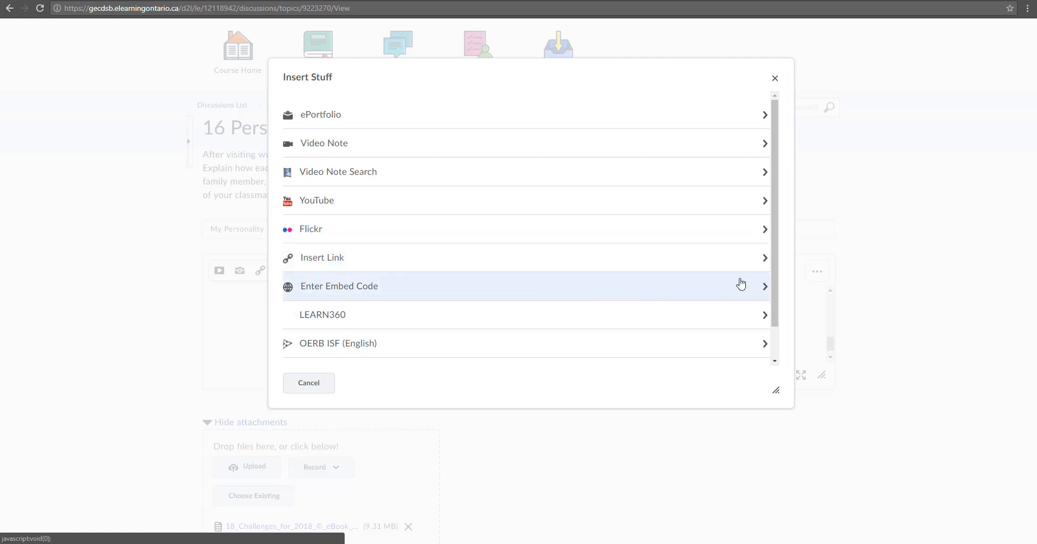
pyautogui.scroll(-1, 779, 302)
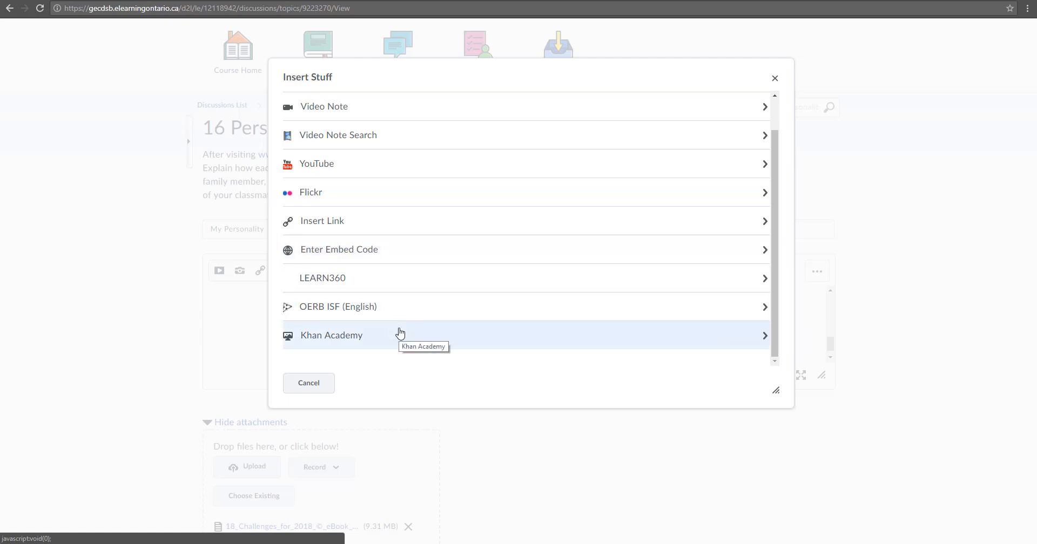
pyautogui.scroll(1, 459, 293)
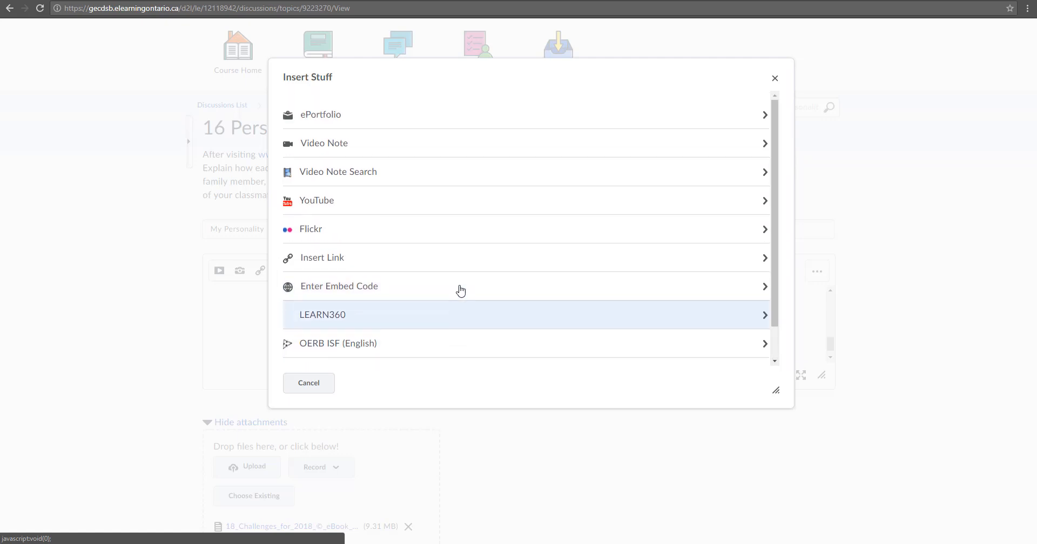
pyautogui.click(391, 147)
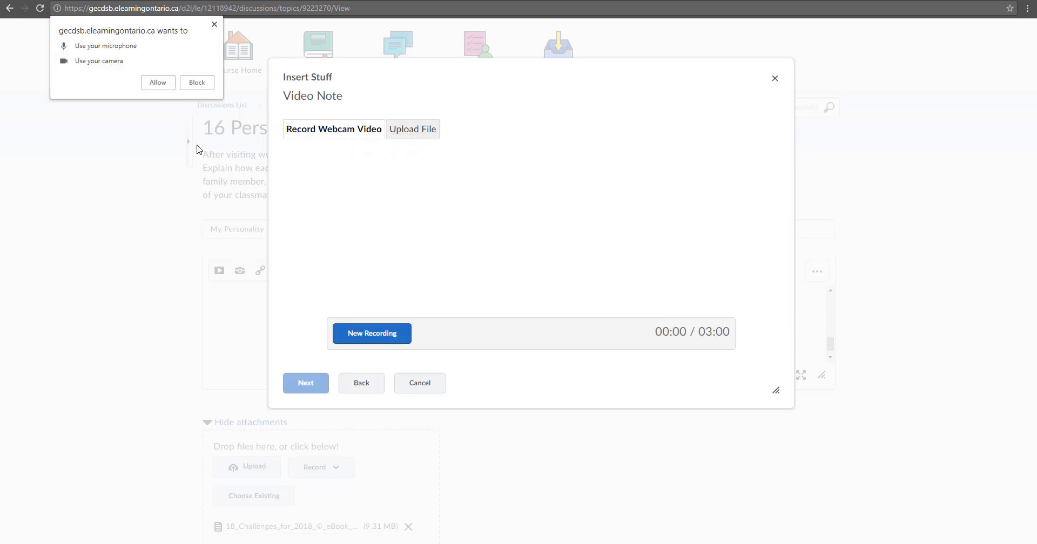
pyautogui.click(158, 82)
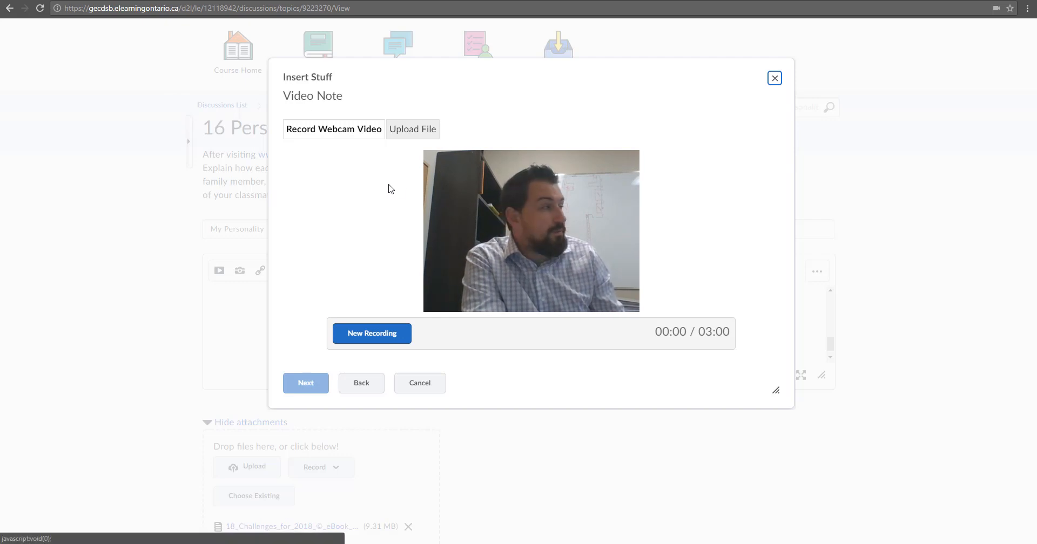
# Record a webcam video about 8 seconds long and pause its preview playback
pyautogui.click(381, 334)
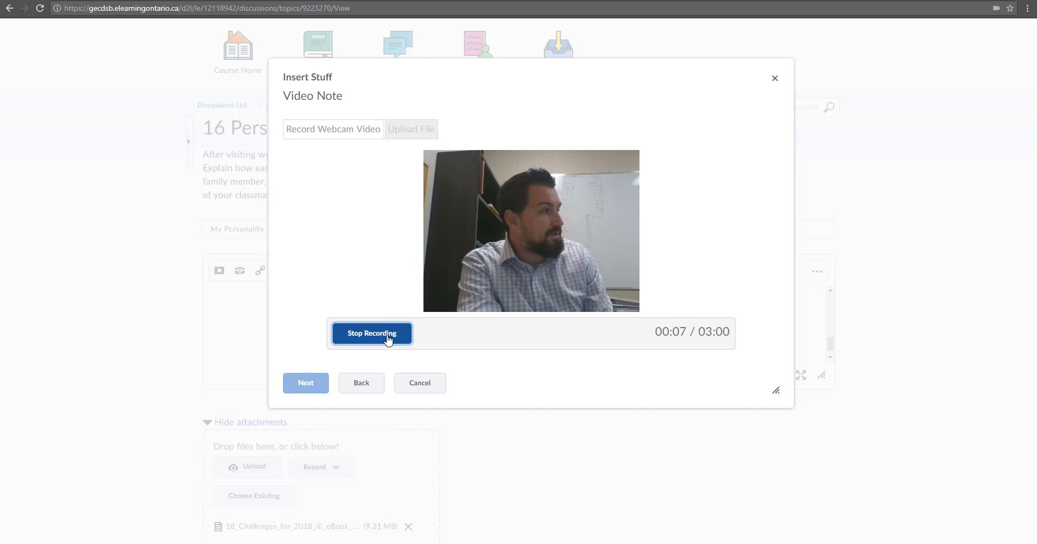
pyautogui.click(387, 338)
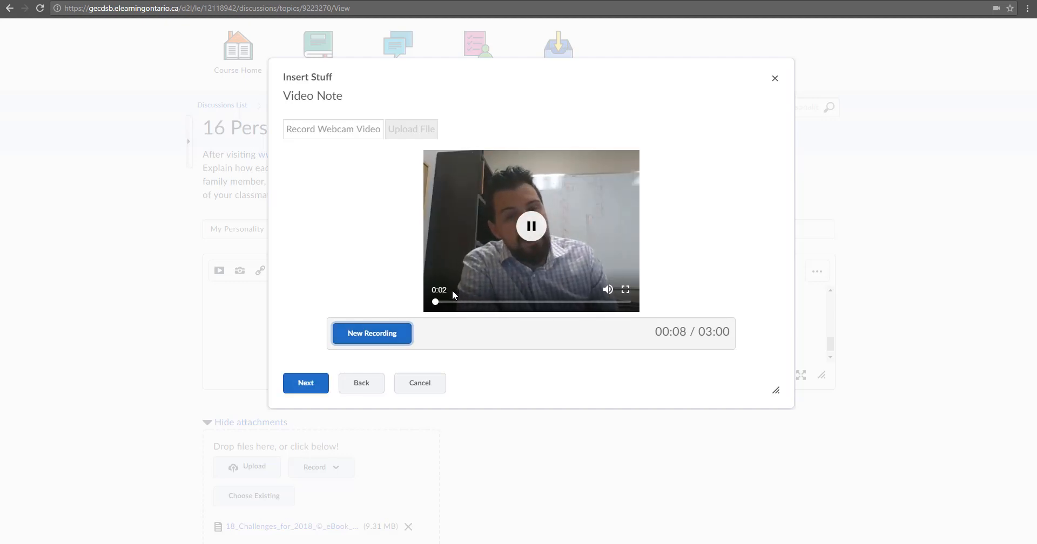
pyautogui.click(531, 227)
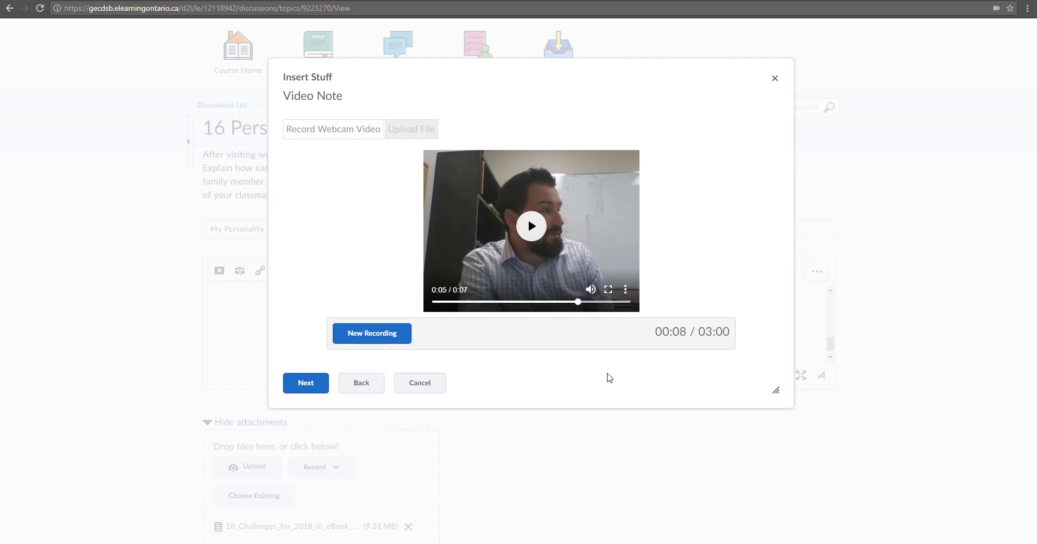
# Download a copy of the recorded webcam video to the computer and dismiss the download notice
pyautogui.click(627, 290)
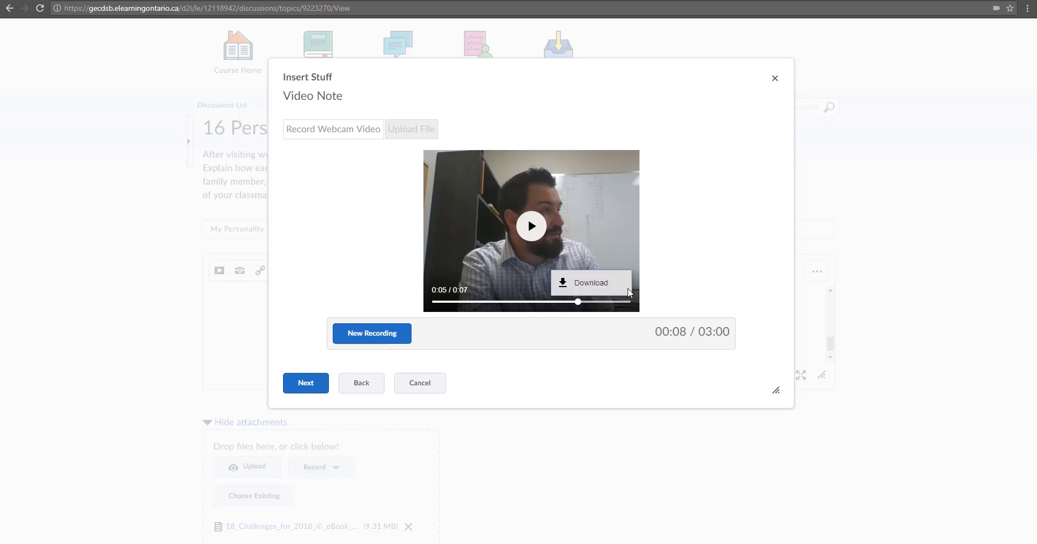
pyautogui.click(643, 293)
pyautogui.click(625, 290)
pyautogui.click(591, 283)
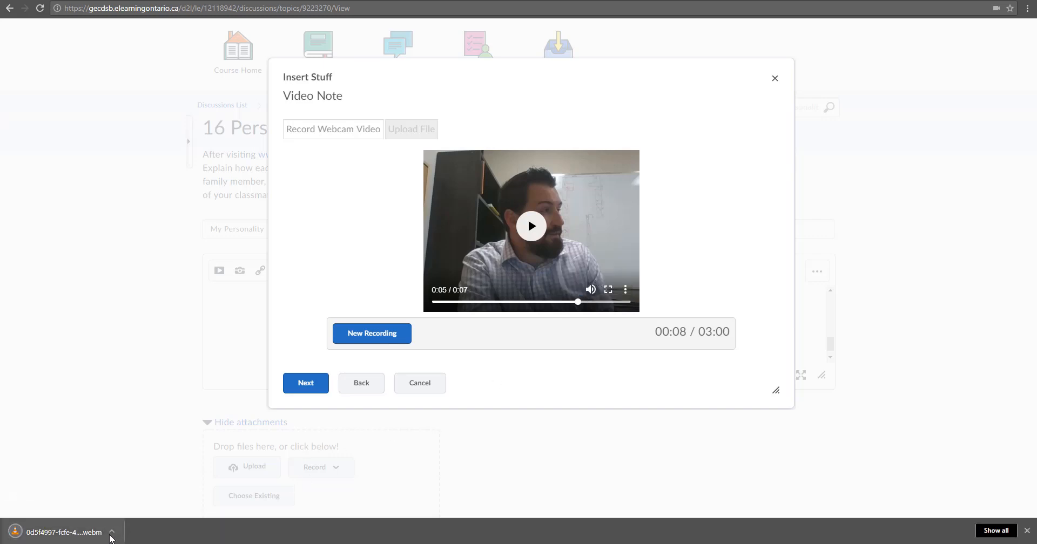
pyautogui.click(1027, 532)
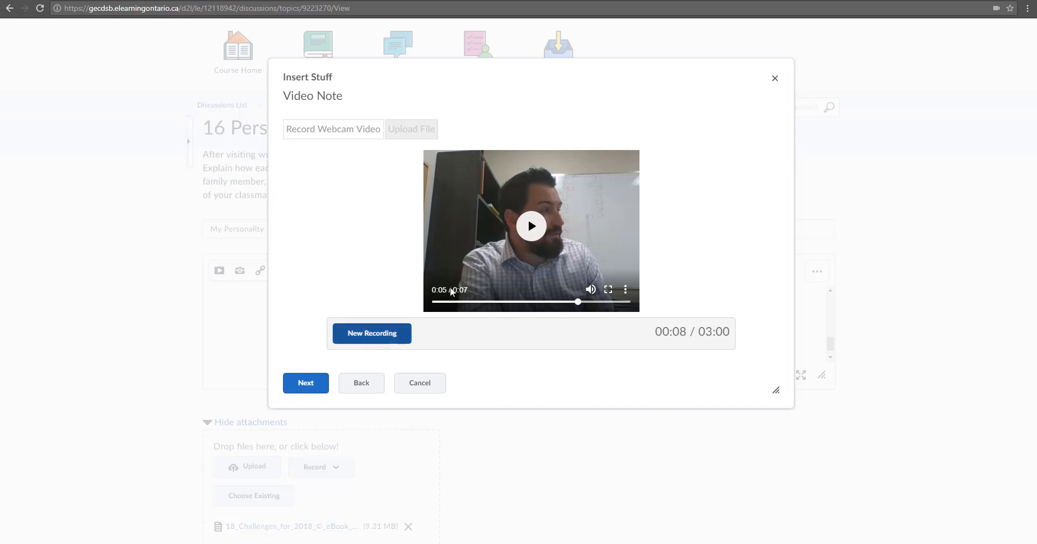
# Give the video note the title "mrg" and the description "mrg", and insert it into the post body
pyautogui.click(306, 384)
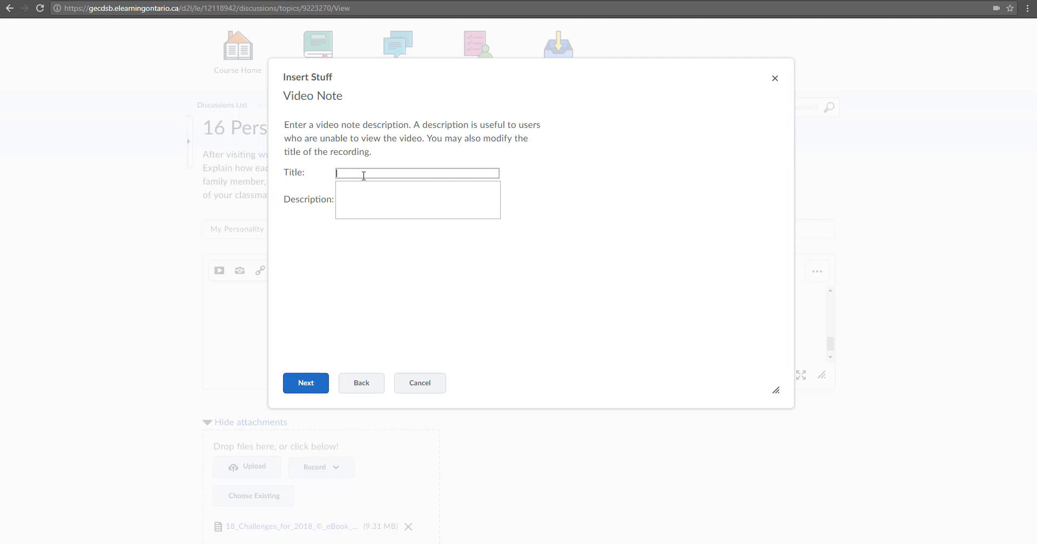
pyautogui.click(364, 176)
pyautogui.write('mrg')
pyautogui.press('Tab')
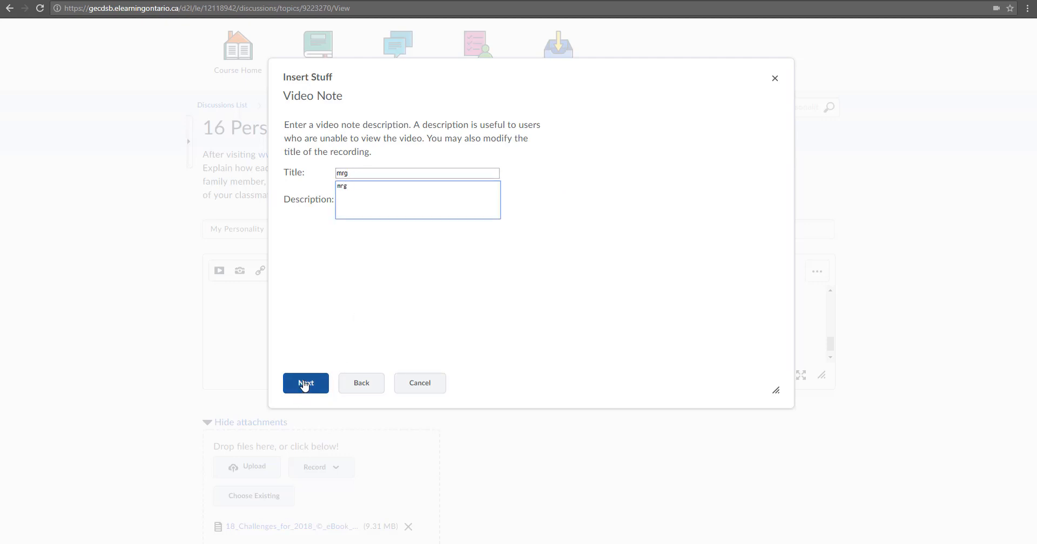
pyautogui.click(306, 384)
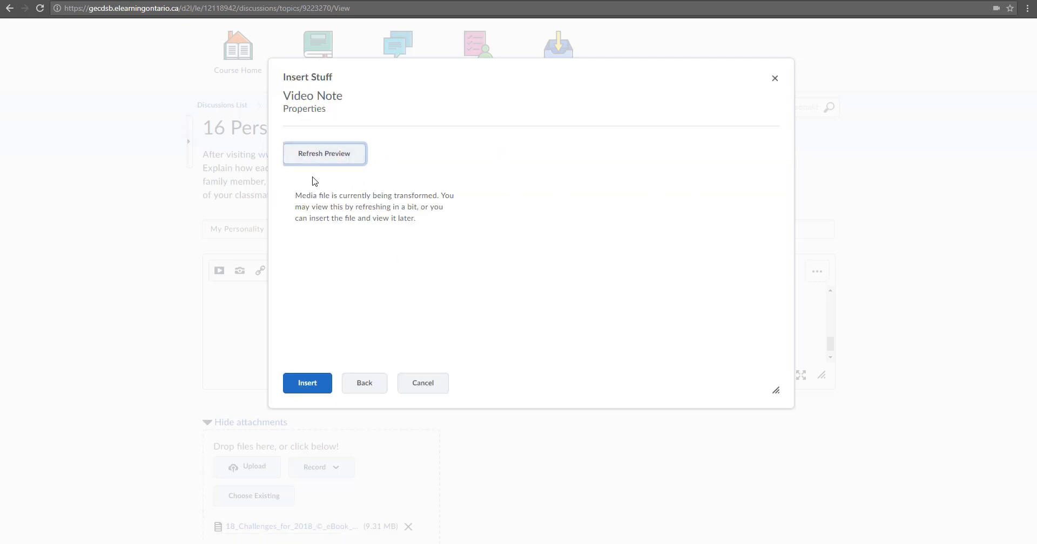
pyautogui.click(311, 384)
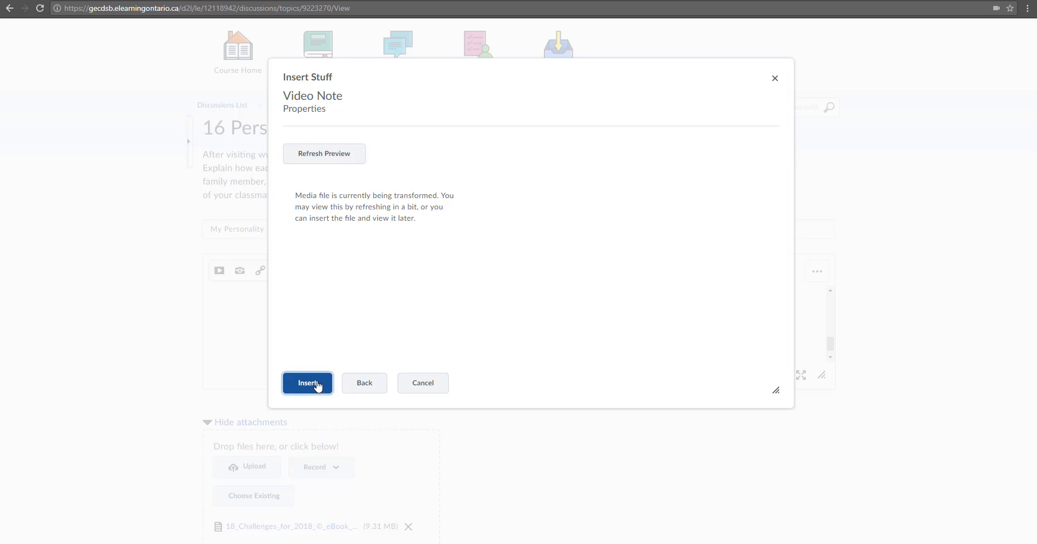
# Check the inserted image and video note in the post body and publish the My Personality thread
pyautogui.click(827, 291)
pyautogui.click(826, 290)
pyautogui.click(826, 290)
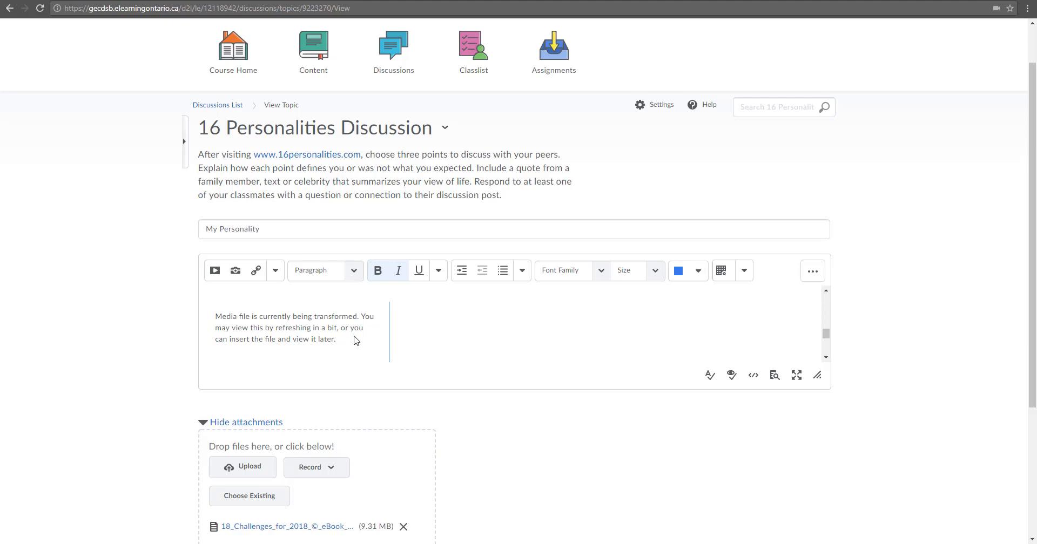
pyautogui.scroll(-2, 420, 318)
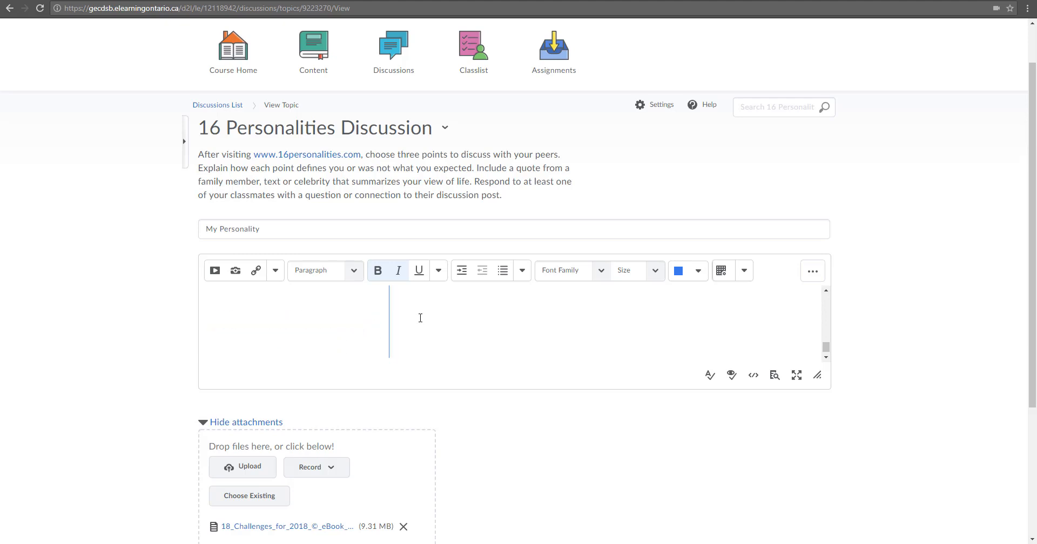
pyautogui.scroll(-3, 502, 427)
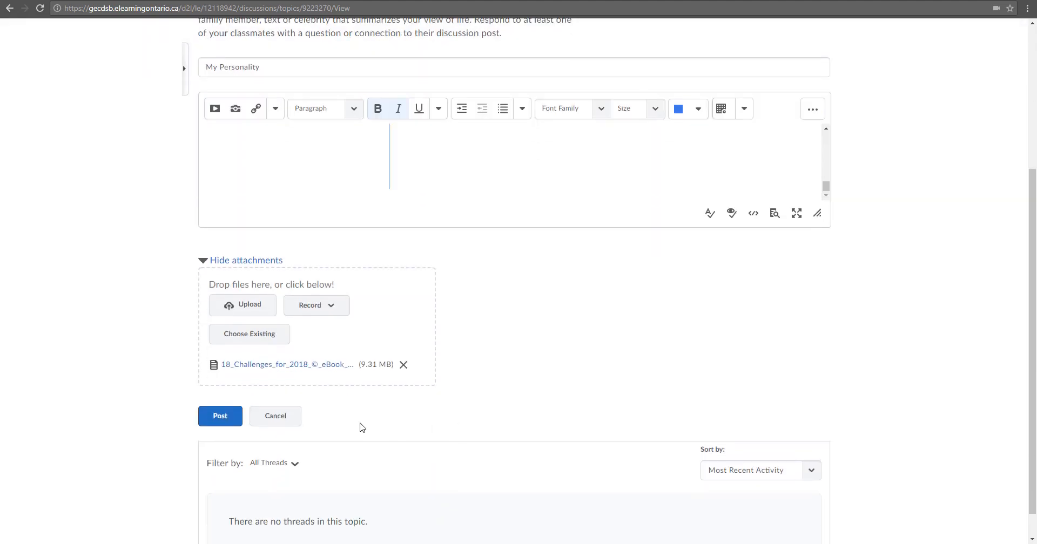
pyautogui.scroll(2, 373, 177)
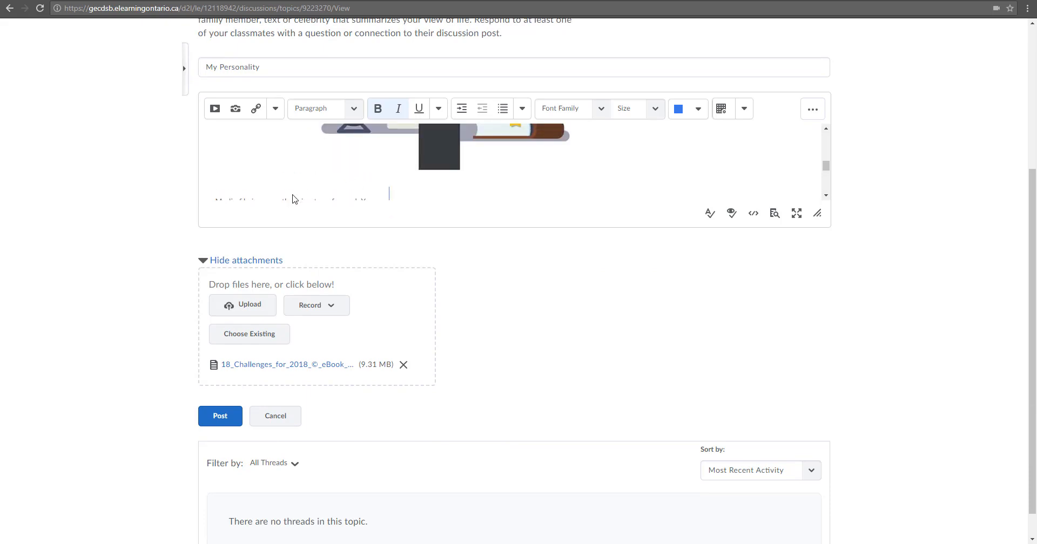
pyautogui.scroll(-3, 294, 198)
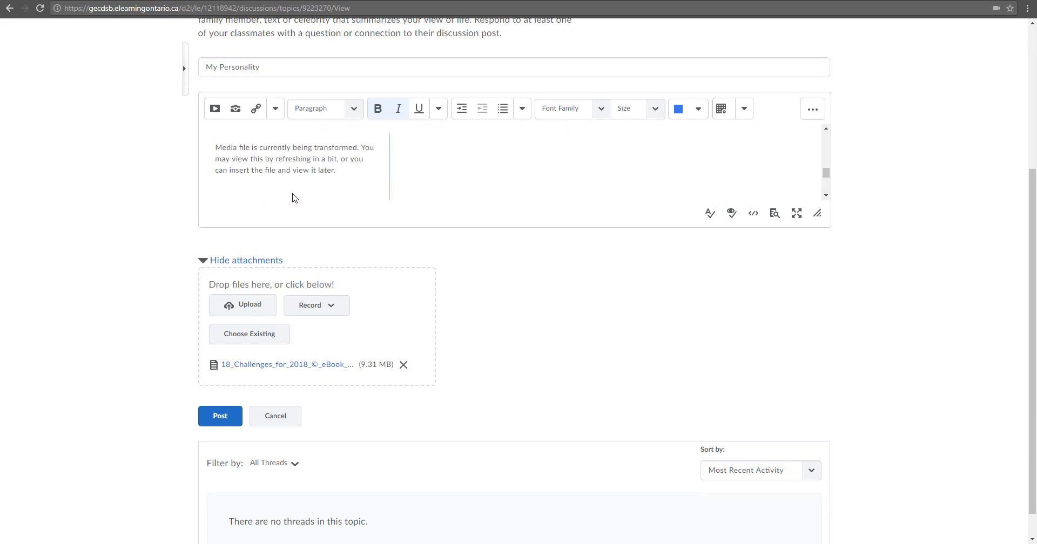
pyautogui.click(220, 421)
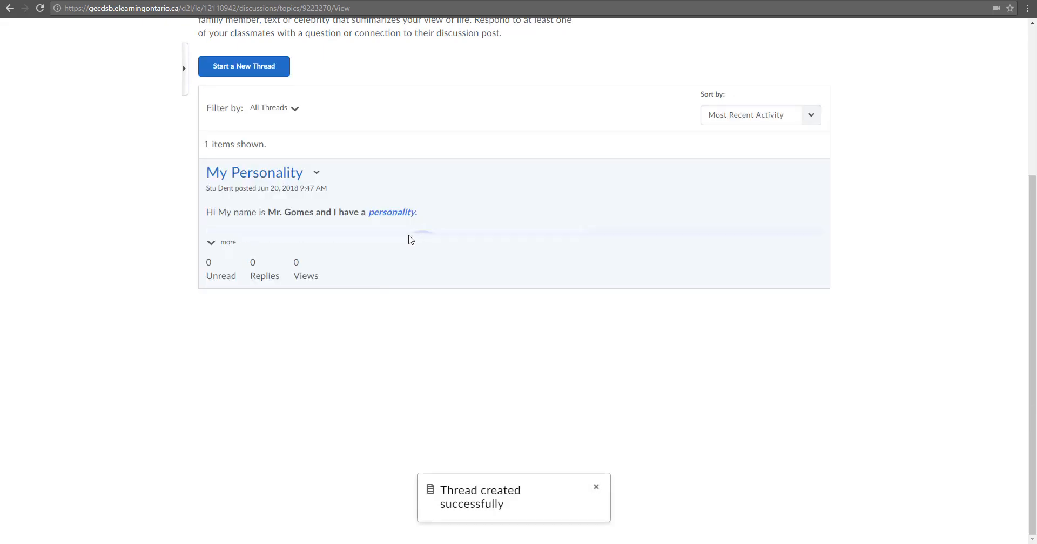
# Expand the published My Personality thread to examine its text, image and attachments, and briefly play the video note
pyautogui.click(222, 243)
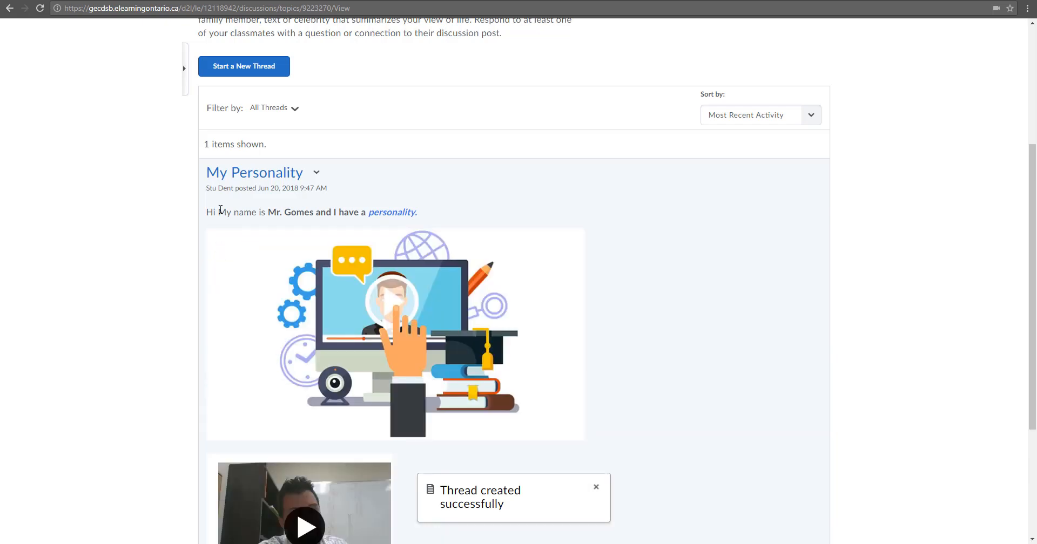
pyautogui.moveTo(208, 216); pyautogui.dragTo(458, 217)
pyautogui.click(500, 222)
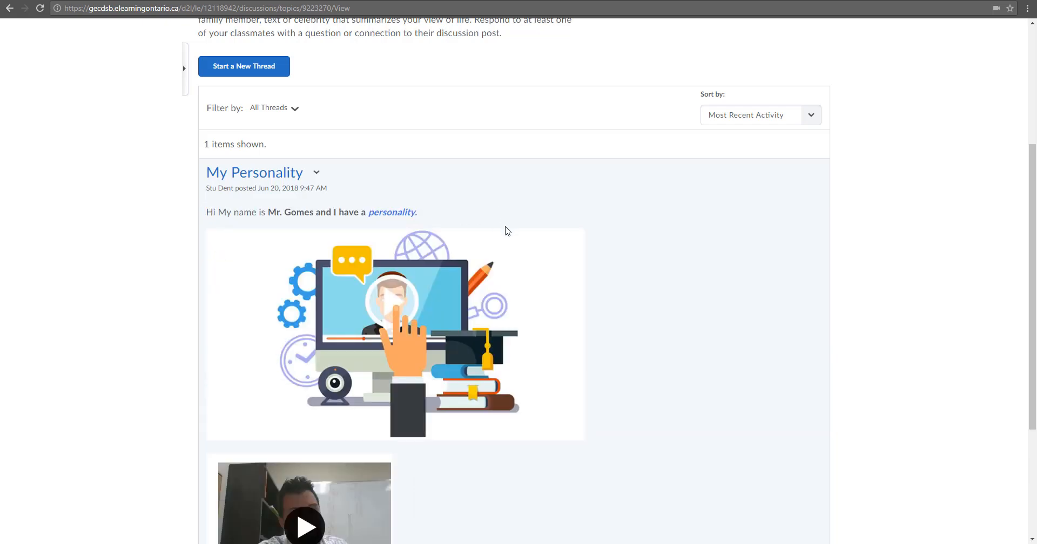
pyautogui.scroll(-1, 540, 229)
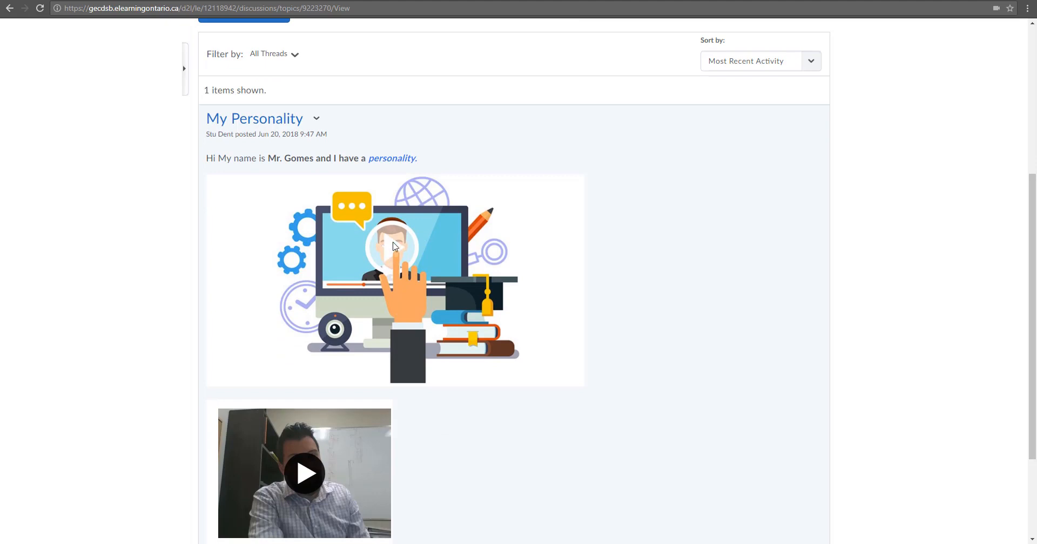
pyautogui.scroll(-3, 412, 264)
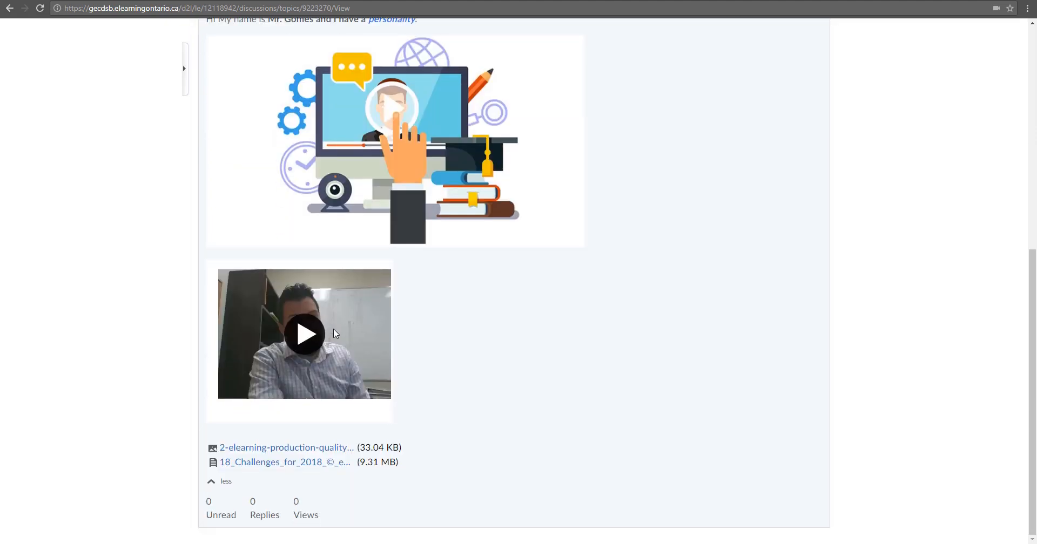
pyautogui.click(301, 334)
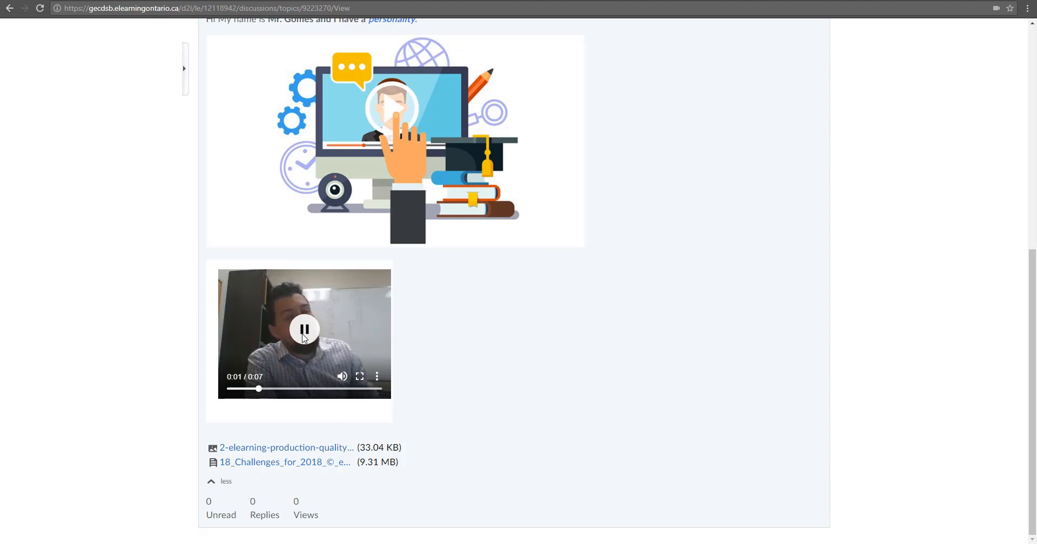
pyautogui.click(306, 371)
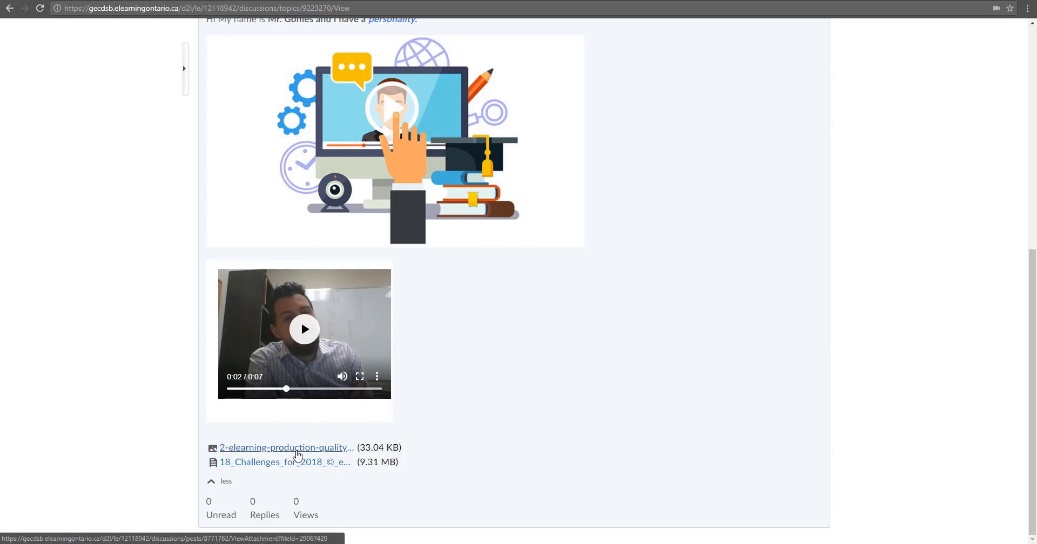
# Return to the course home page and look at the unread discussion posts entry in the Updates section
pyautogui.scroll(6, 300, 411)
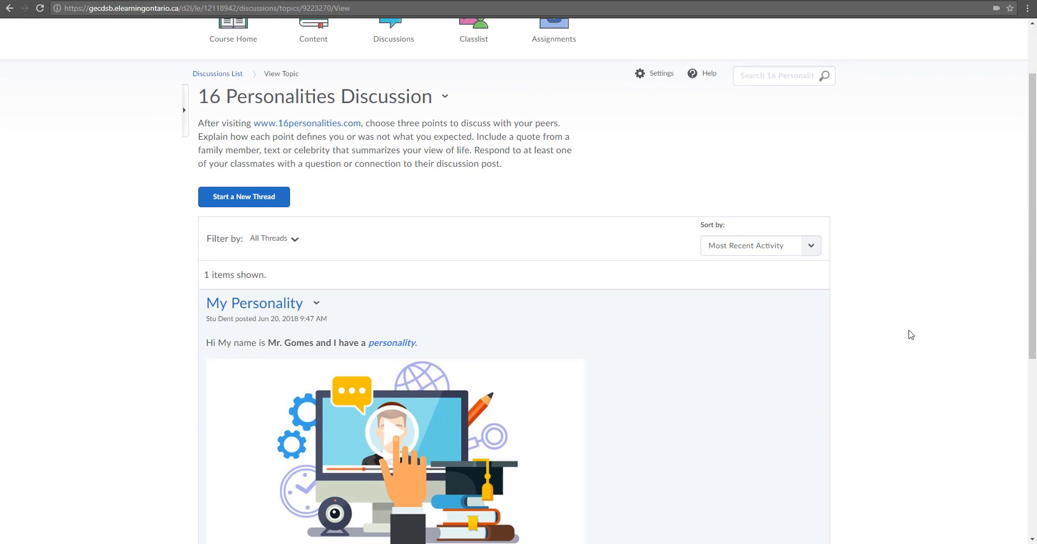
pyautogui.scroll(2, 866, 313)
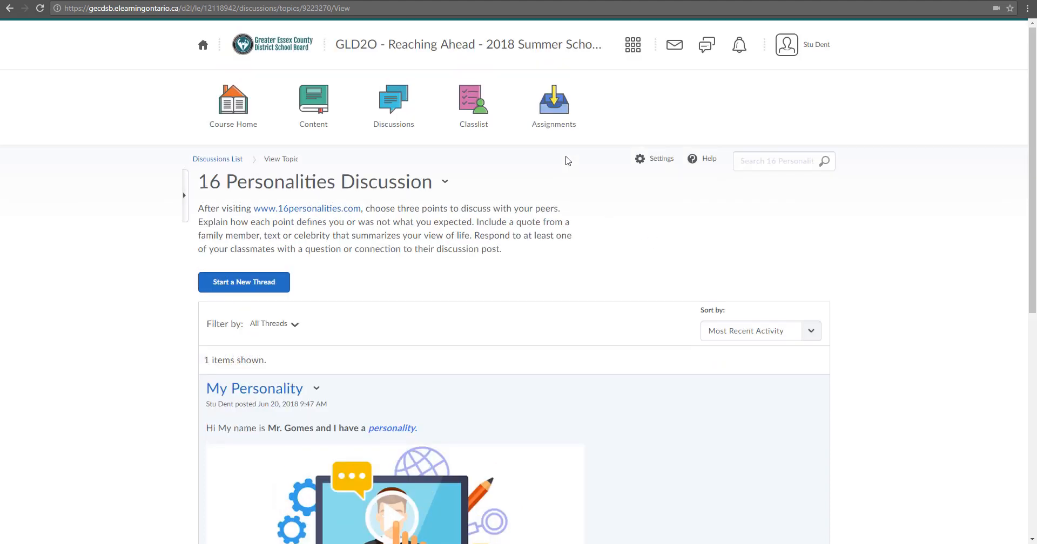
pyautogui.click(381, 48)
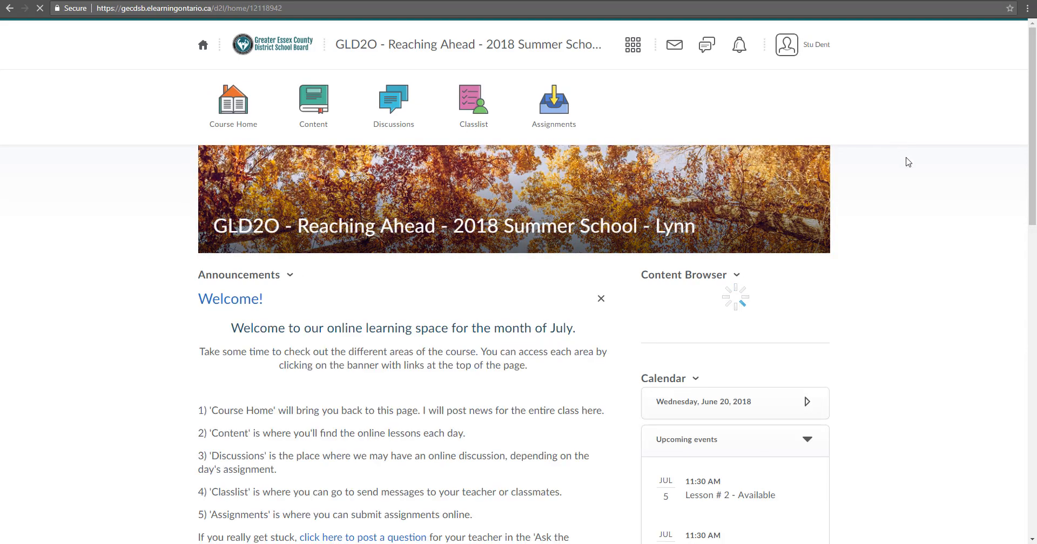
pyautogui.scroll(-10, 908, 163)
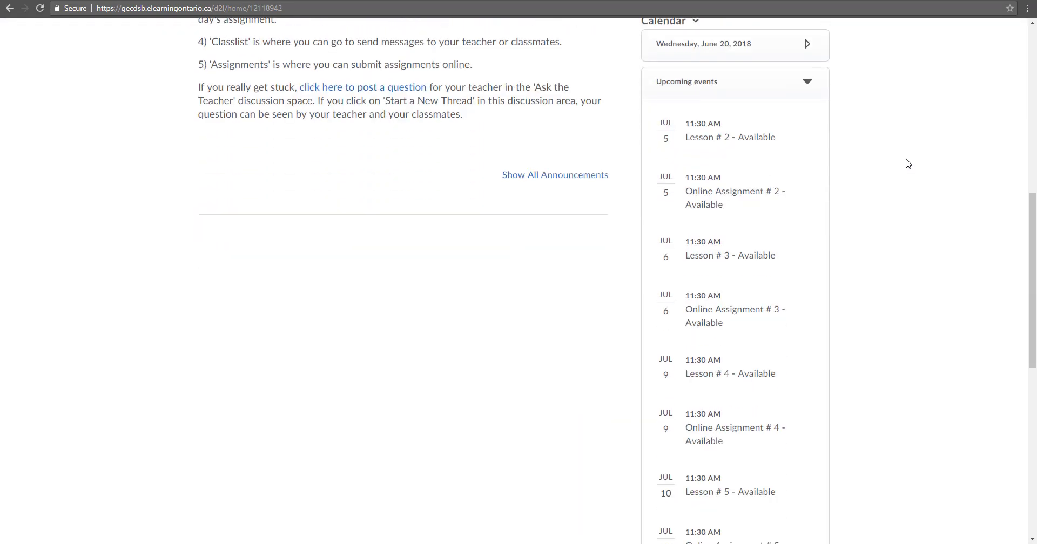
pyautogui.scroll(-6, 905, 166)
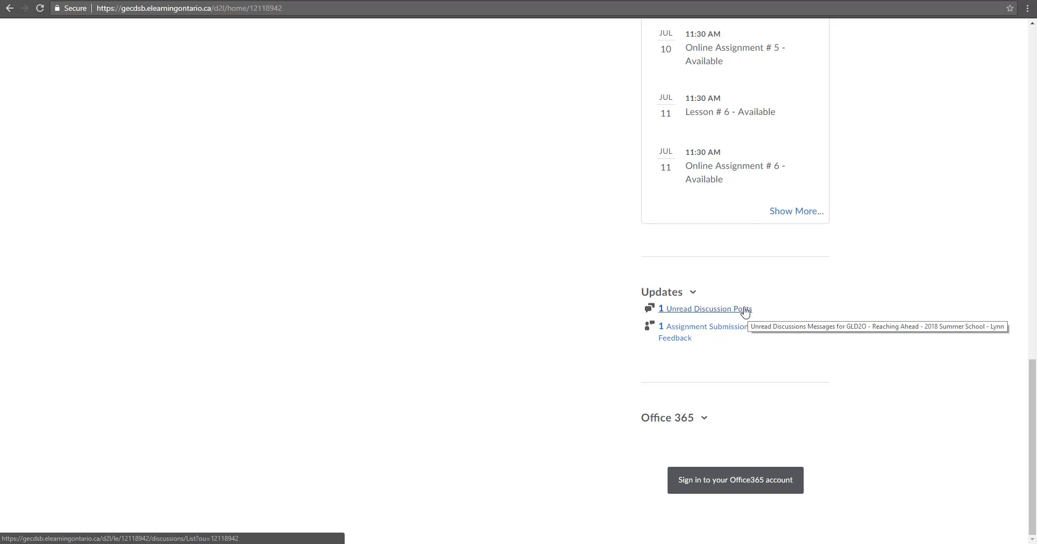
# Open the unread discussion posts from Updates and go to the My Personality thread in the 16 Personalities Discussion topic
pyautogui.click(697, 315)
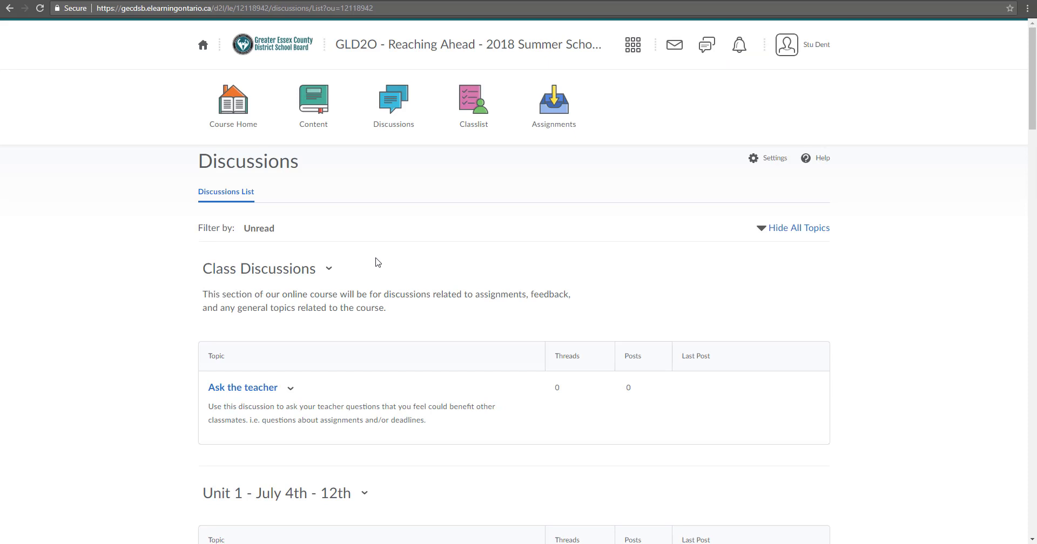
pyautogui.scroll(-5, 377, 262)
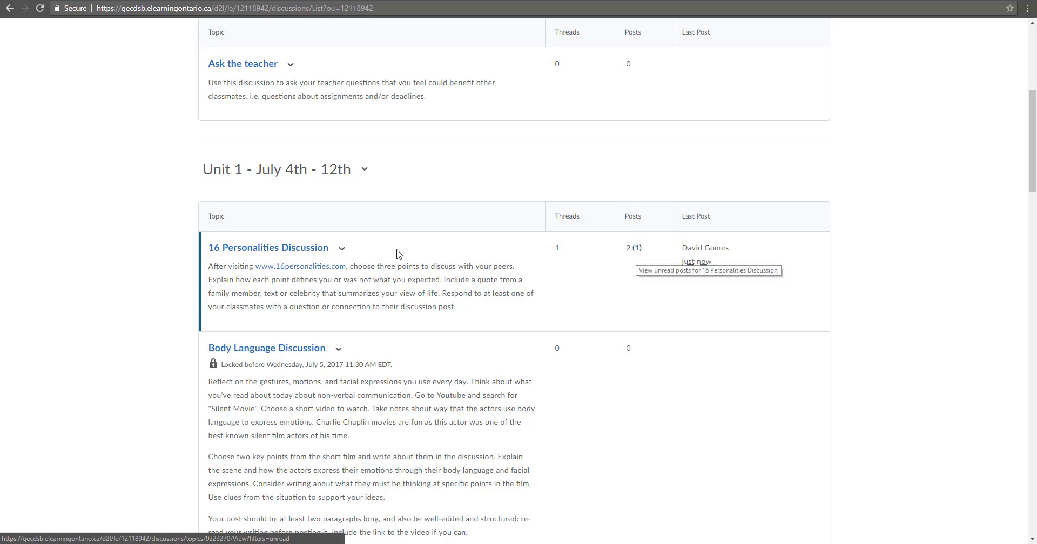
pyautogui.click(287, 257)
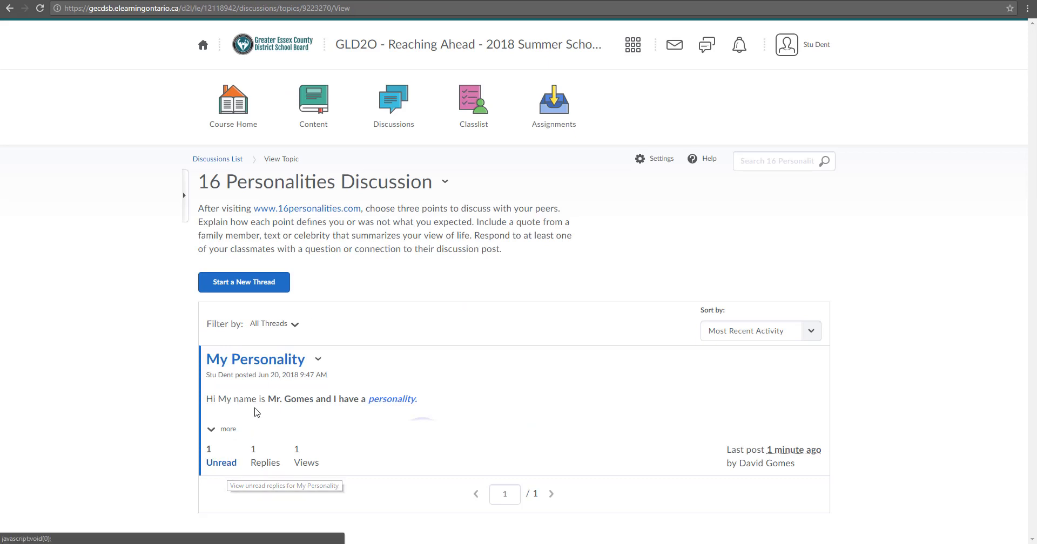
pyautogui.click(259, 362)
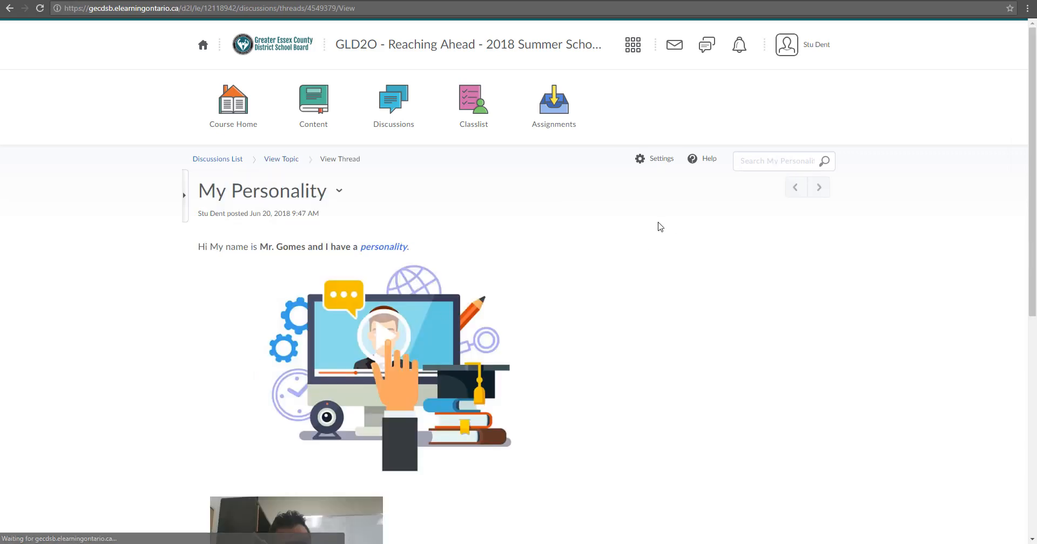
# Read the teacher's reply beneath the My Personality post and its attachments
pyautogui.scroll(-2, 516, 235)
pyautogui.scroll(-5, 517, 236)
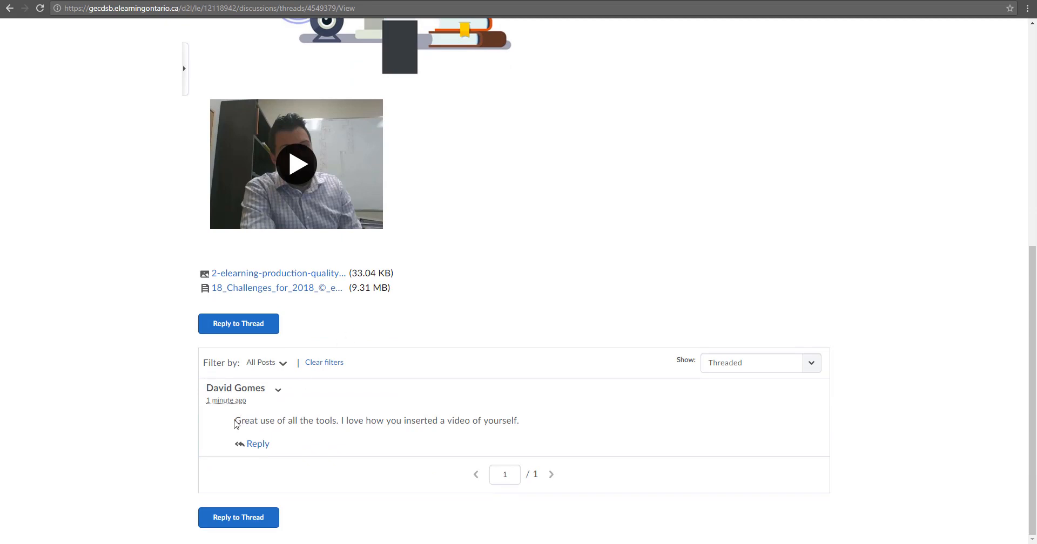
pyautogui.moveTo(235, 424); pyautogui.dragTo(468, 421)
pyautogui.click(457, 420)
# Reply to the teacher's comment with "THANKS!" and post the reply
pyautogui.click(258, 444)
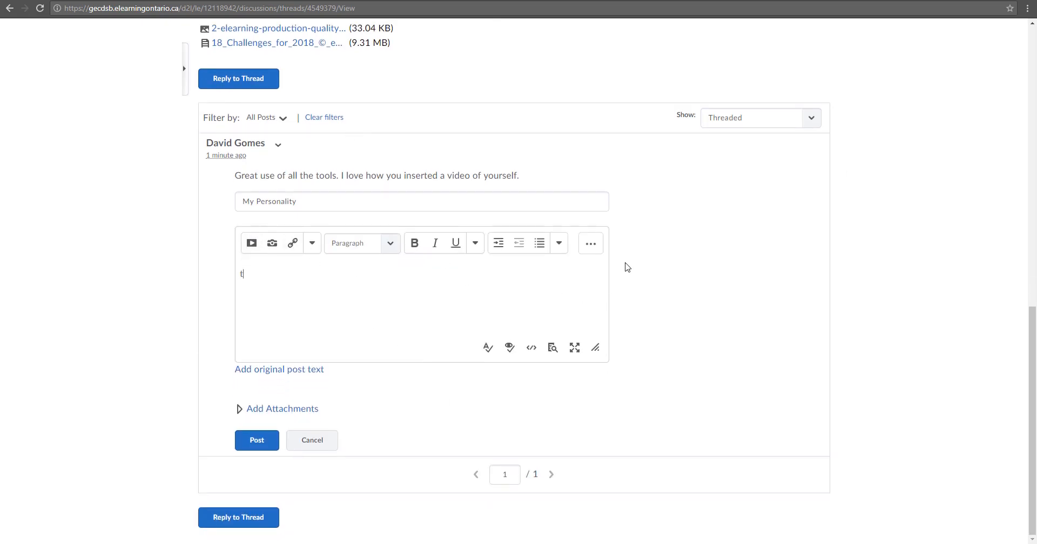
pyautogui.write('THANKS!')
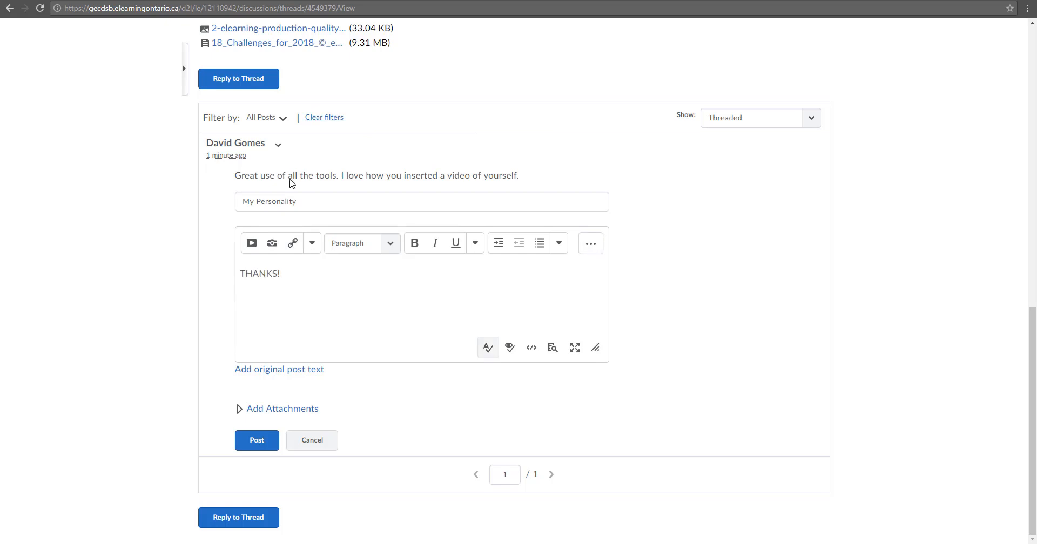
pyautogui.click(256, 447)
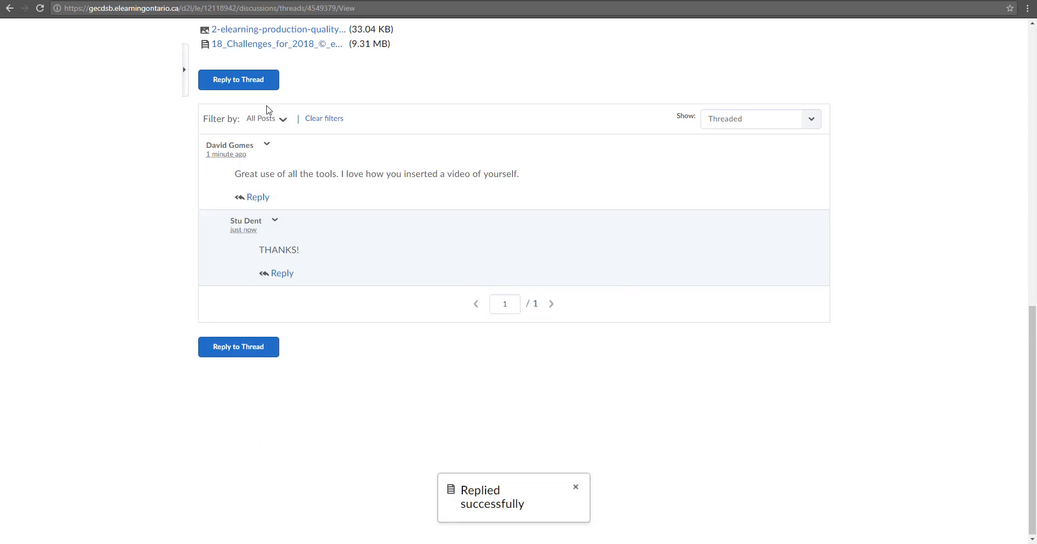
# Review the My Personality thread from its image and video note to the teacher's comment and the nested THANKS! reply
pyautogui.scroll(2, 268, 110)
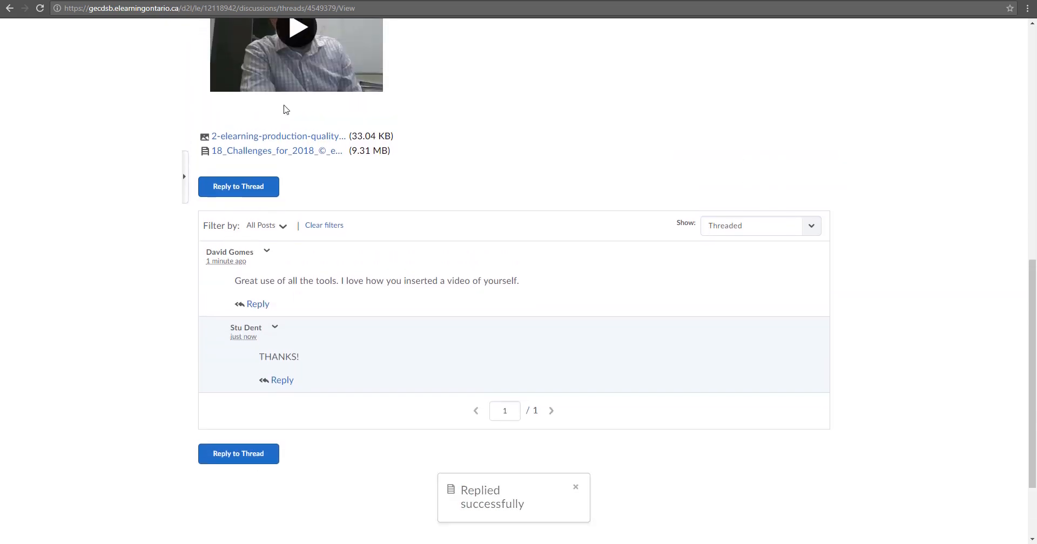
pyautogui.scroll(4, 346, 70)
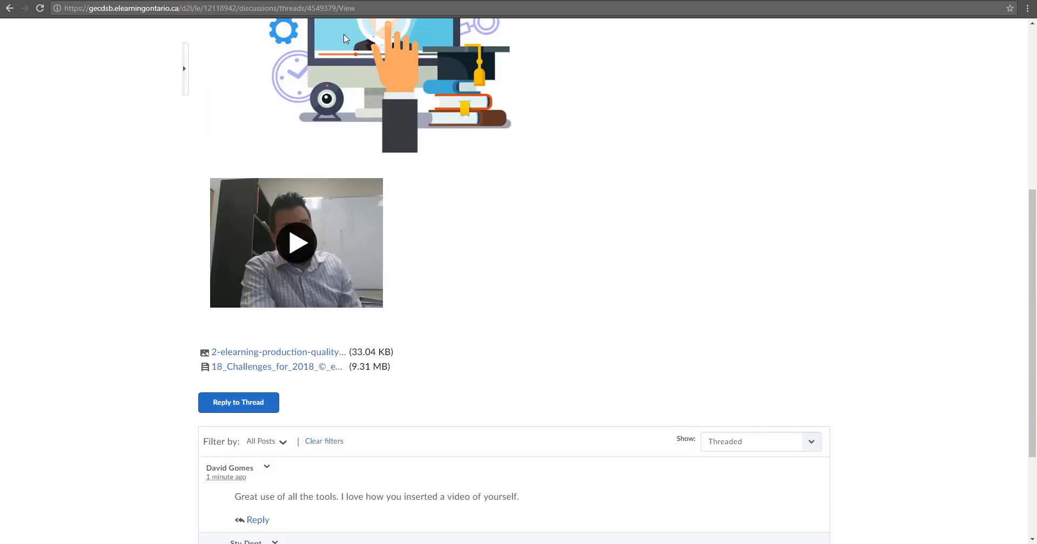
pyautogui.scroll(-3, 299, 265)
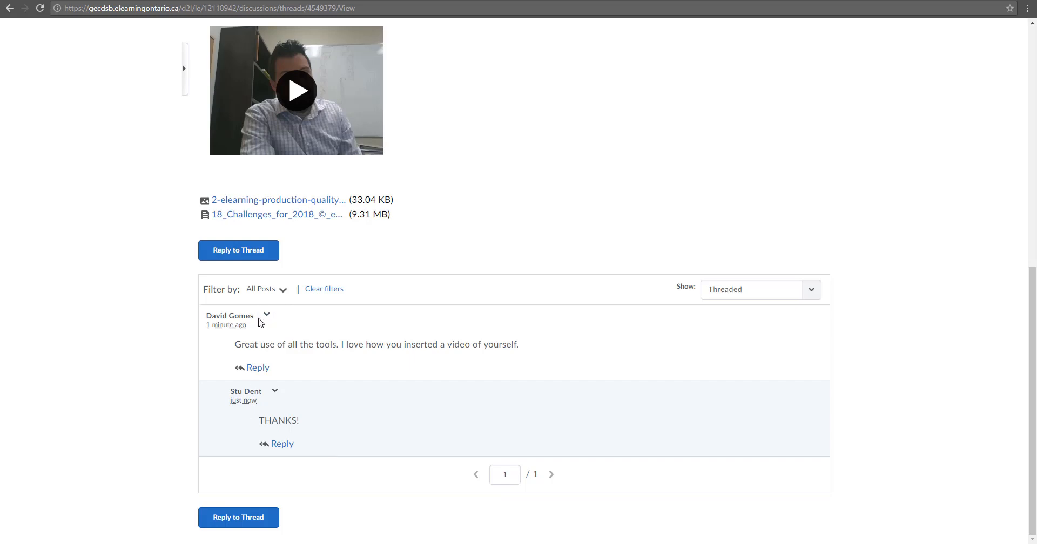
pyautogui.scroll(8, 315, 187)
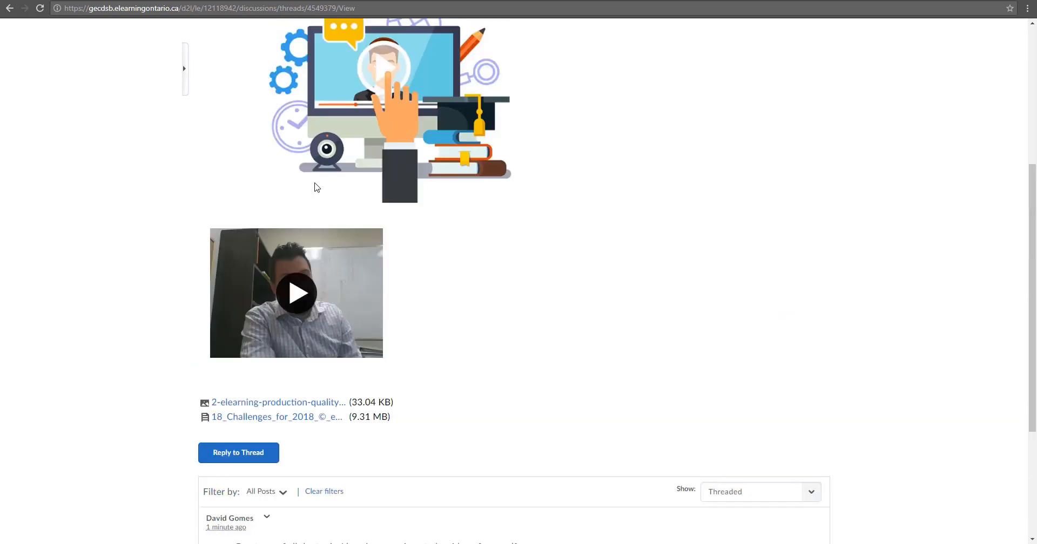
pyautogui.scroll(-8, 320, 194)
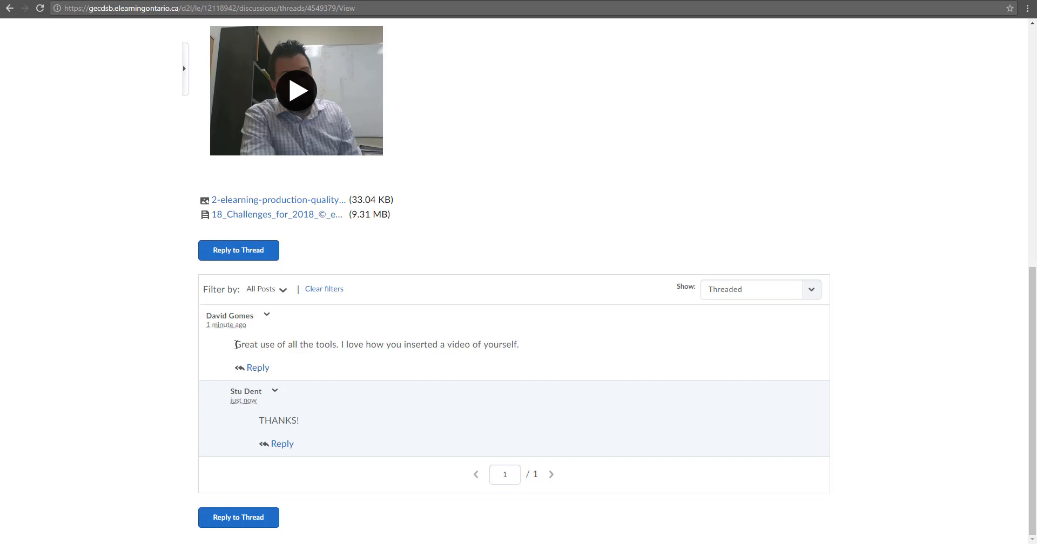
pyautogui.moveTo(258, 422); pyautogui.dragTo(297, 420)
pyautogui.click(304, 428)
pyautogui.moveTo(295, 423); pyautogui.dragTo(264, 424)
pyautogui.click(299, 421)
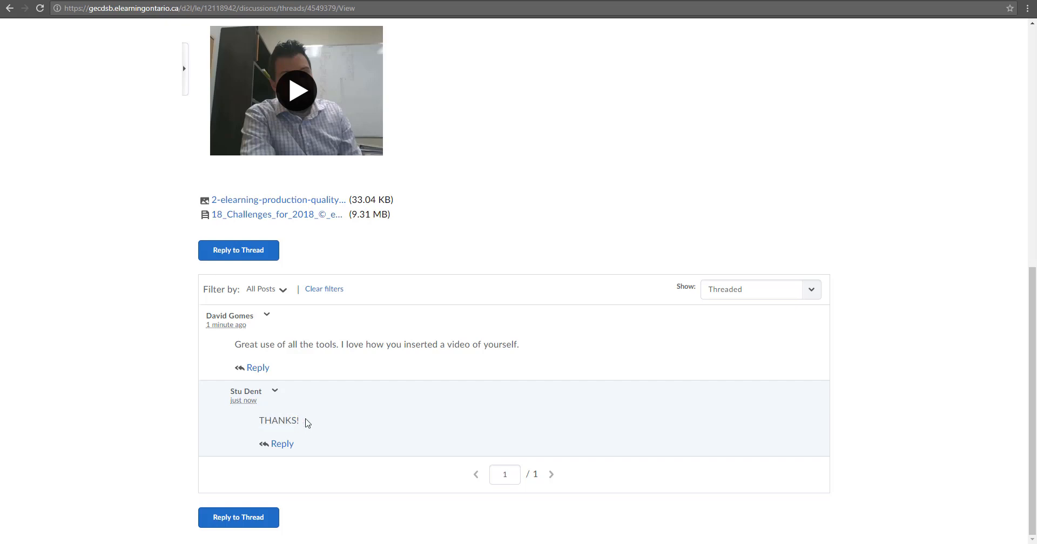